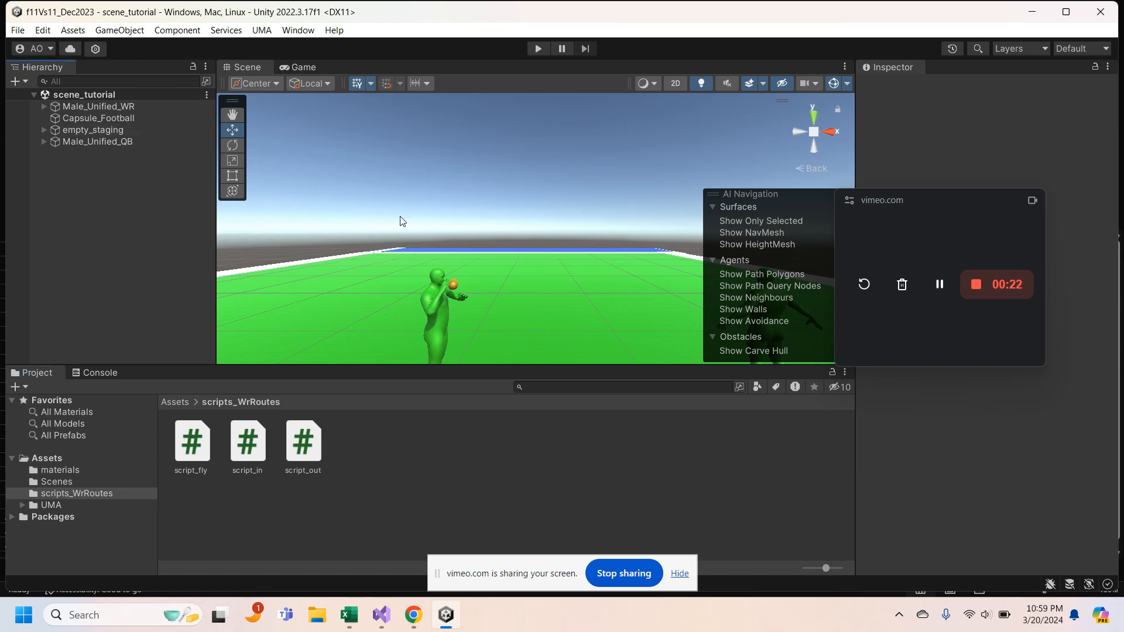
Move the AI Navigation overlay away from the receiver and enlarge the Scene view in width and height.
left_click_drag(949, 206, 996, 300)
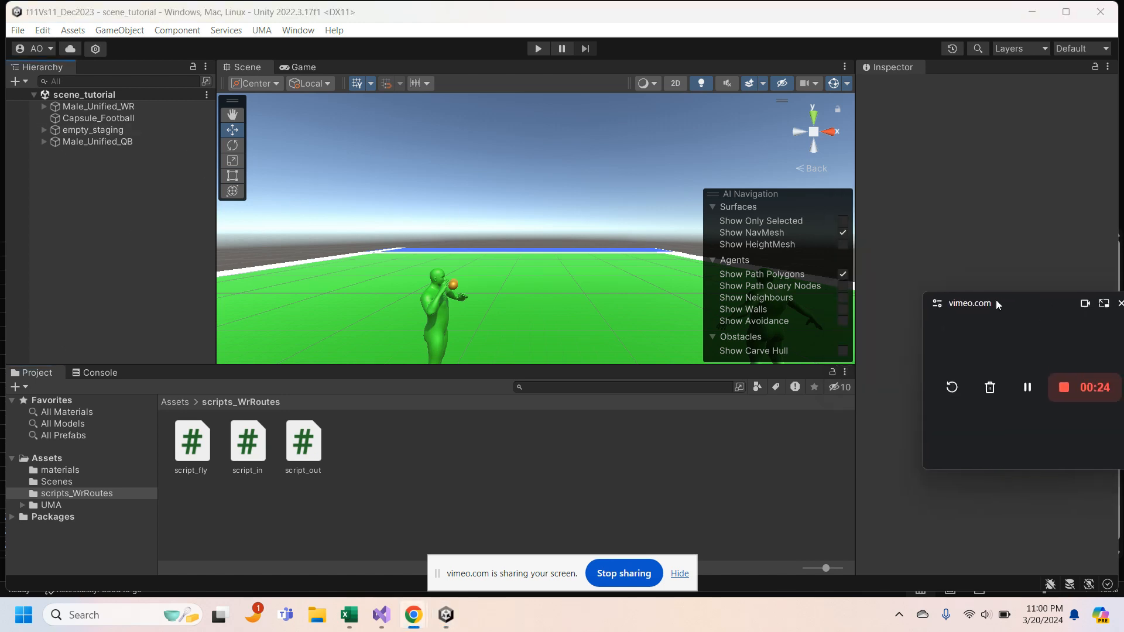
left_click_drag(782, 198, 526, 148)
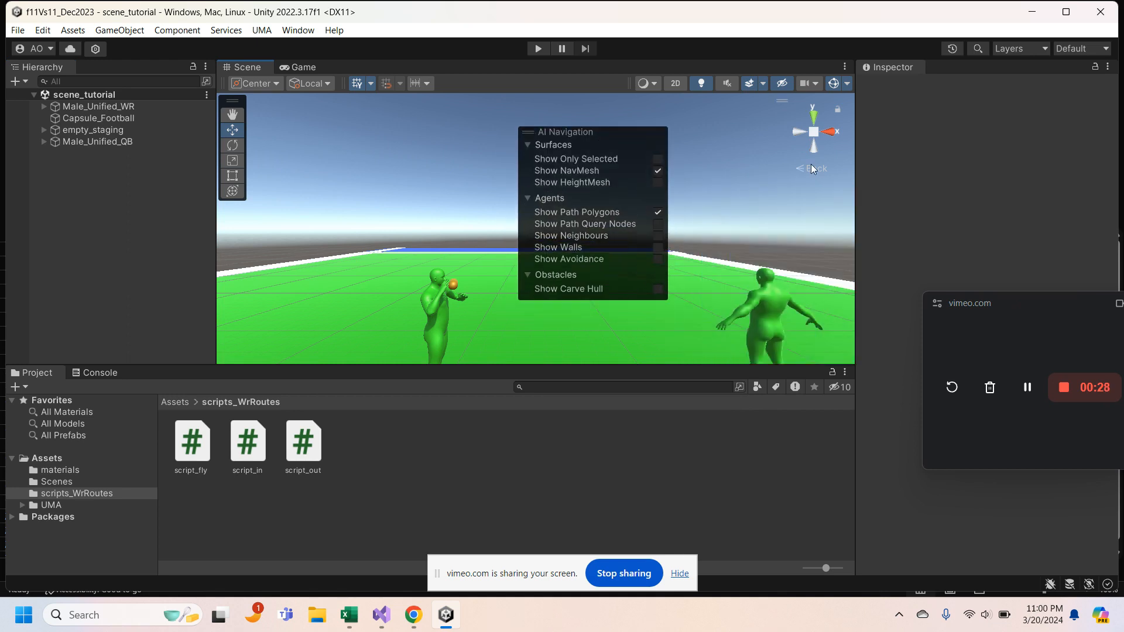
left_click_drag(856, 167, 985, 164)
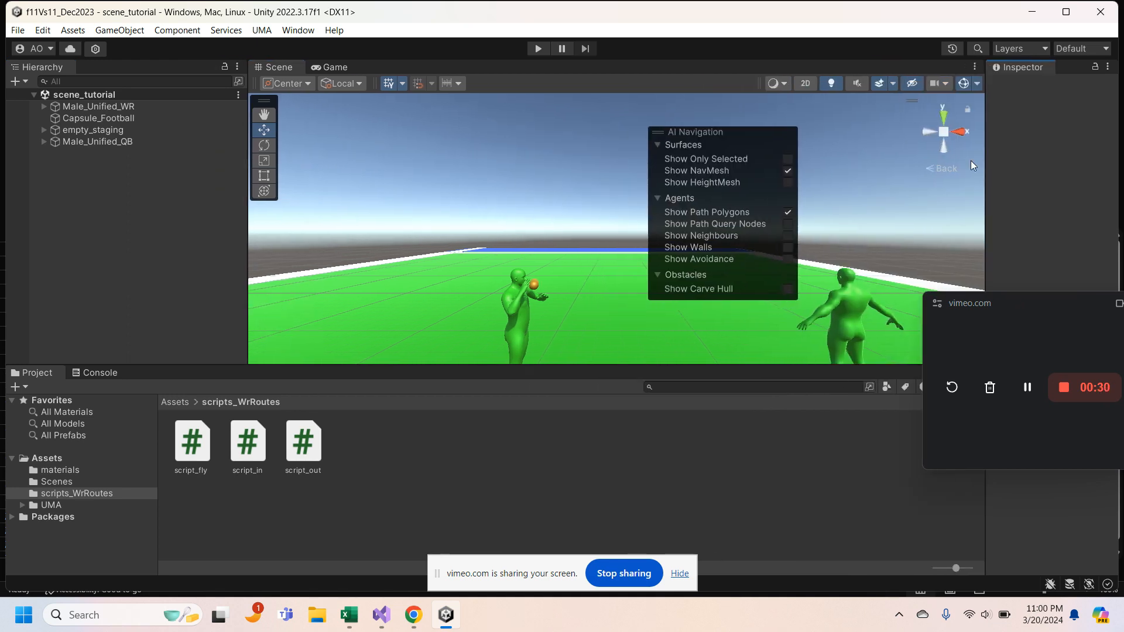
left_click_drag(535, 419, 526, 474)
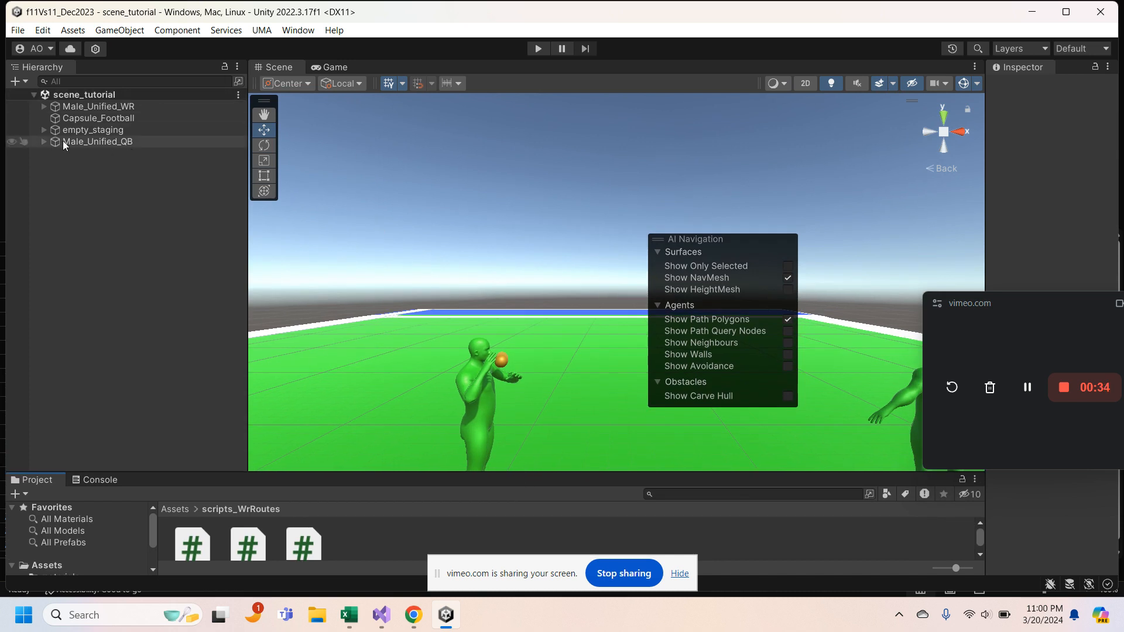
Set the Z Speed of the Script_in component on Male_Unified_WR to 80, widening the Inspector to read its values.
left_click(80, 108)
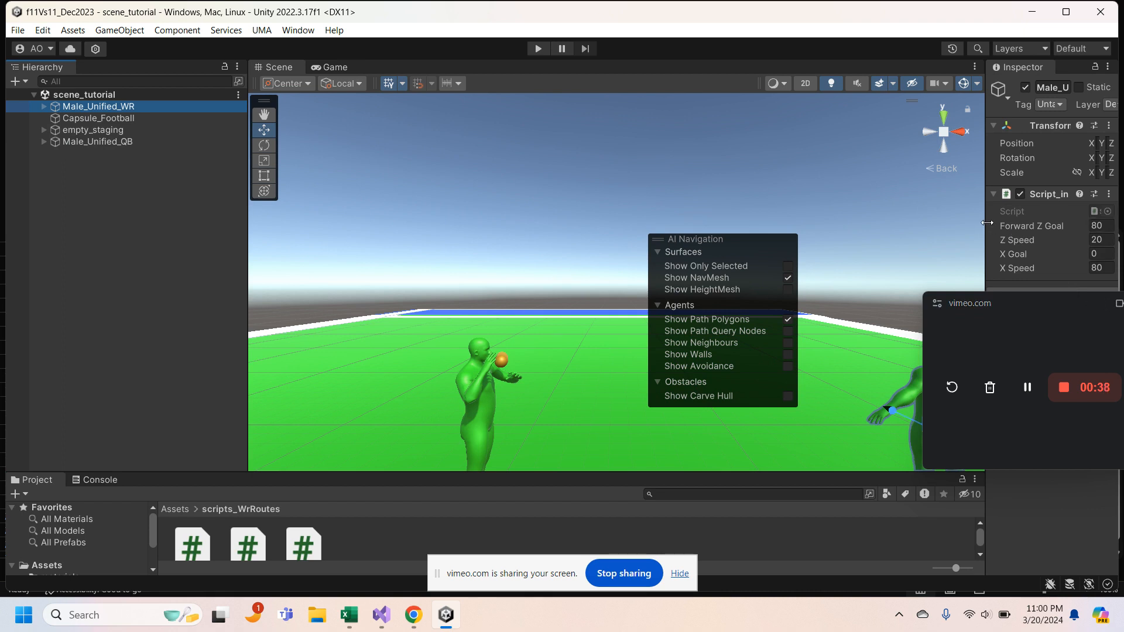
left_click_drag(986, 237, 881, 237)
left_click(1014, 253)
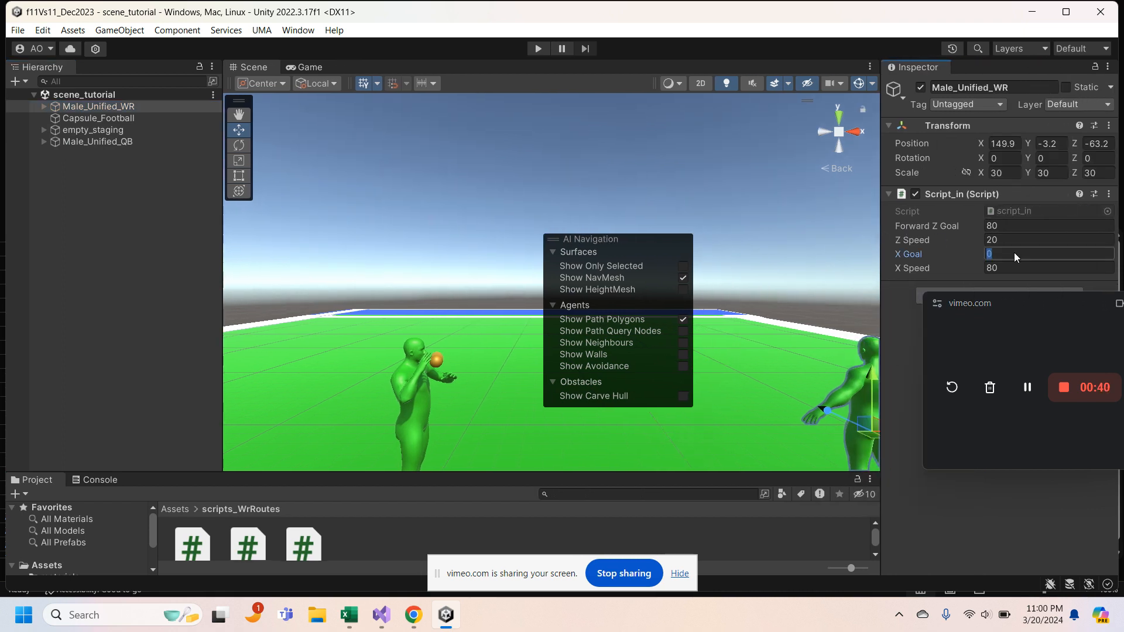
left_click(1055, 239)
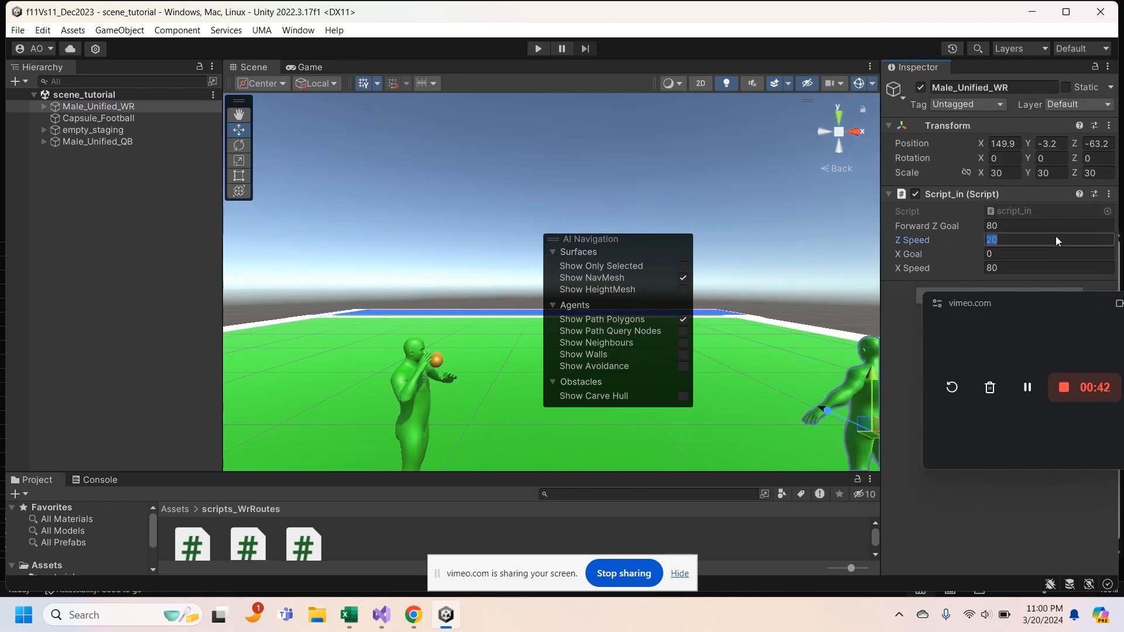
left_click(1056, 239)
key("Return")
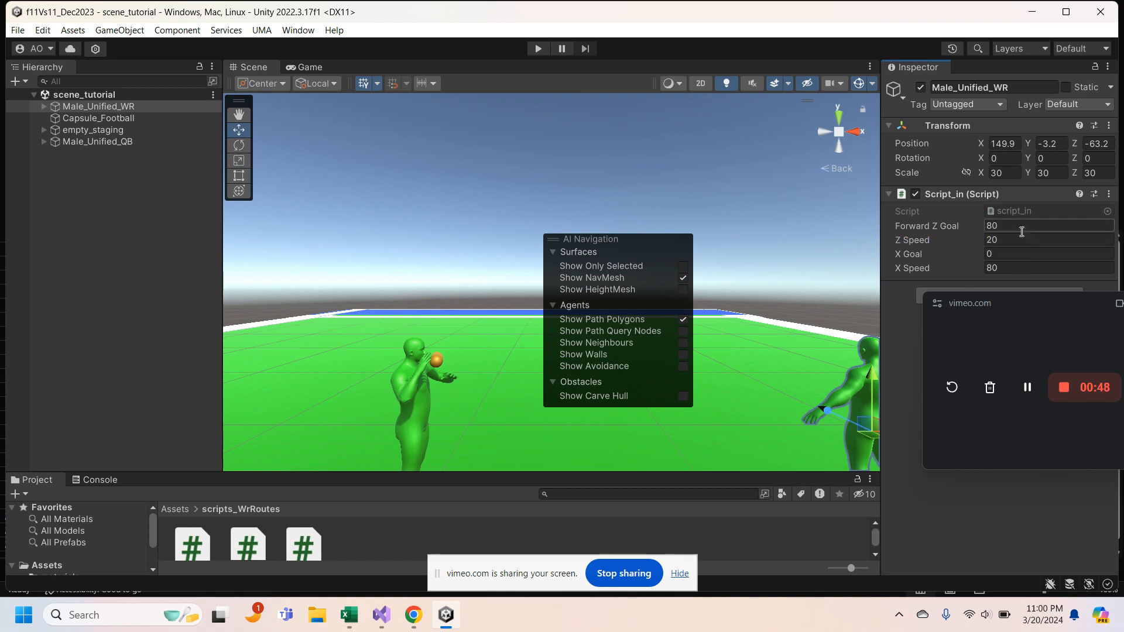
type("8-")
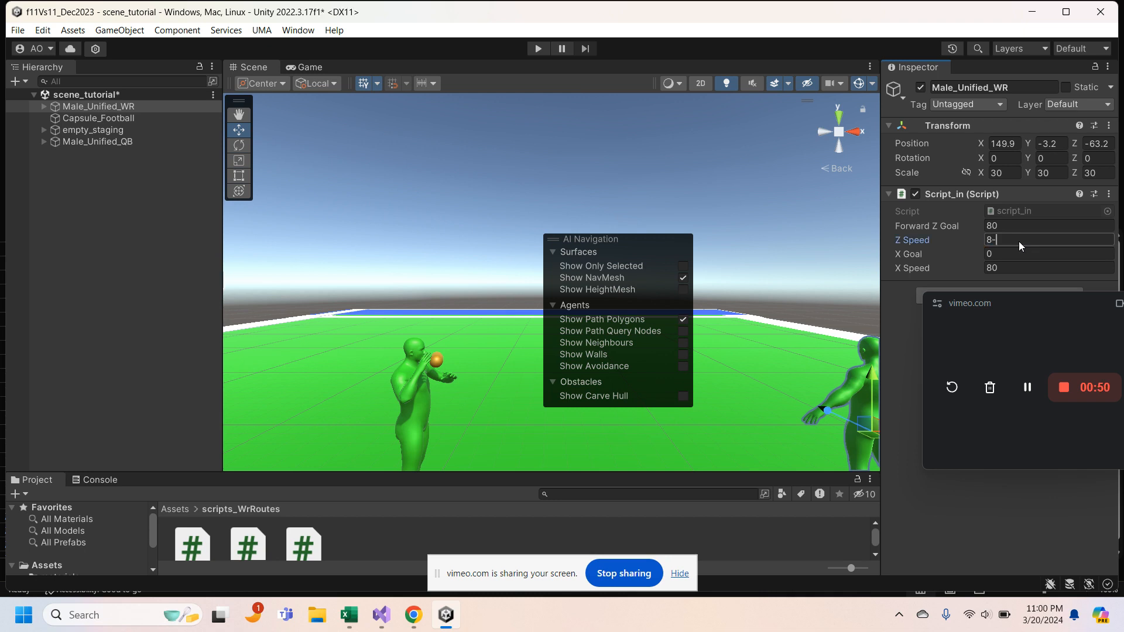
key("Num_Lock")
key("BackSpace")
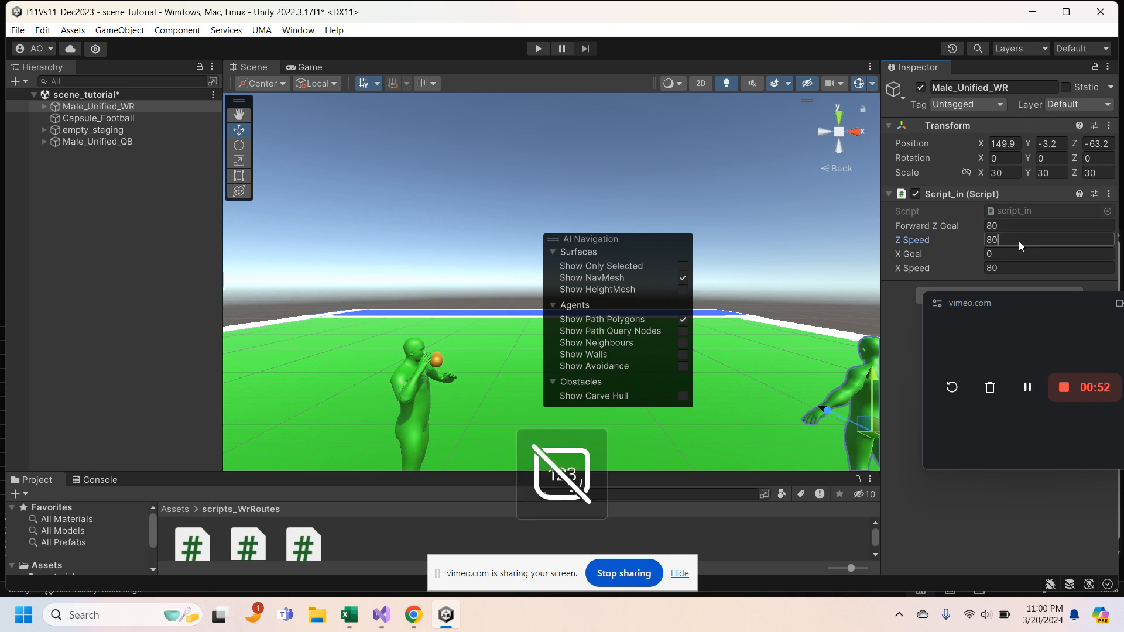
Run the scene to watch the receiver's route at the new Z Speed, and stop it.
left_click(539, 48)
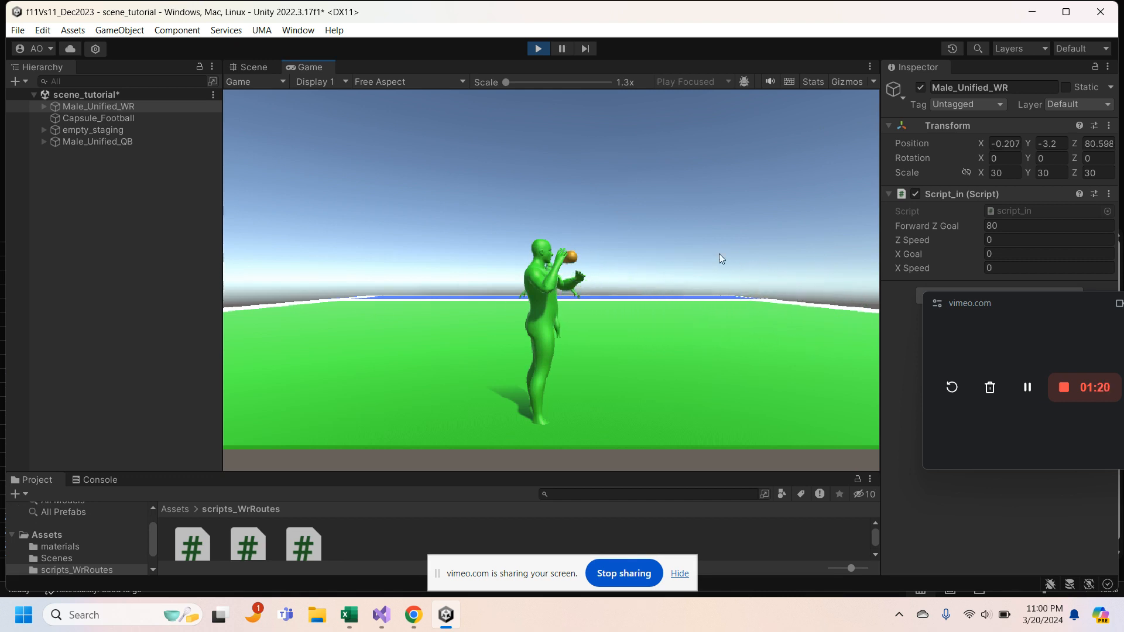
left_click(534, 49)
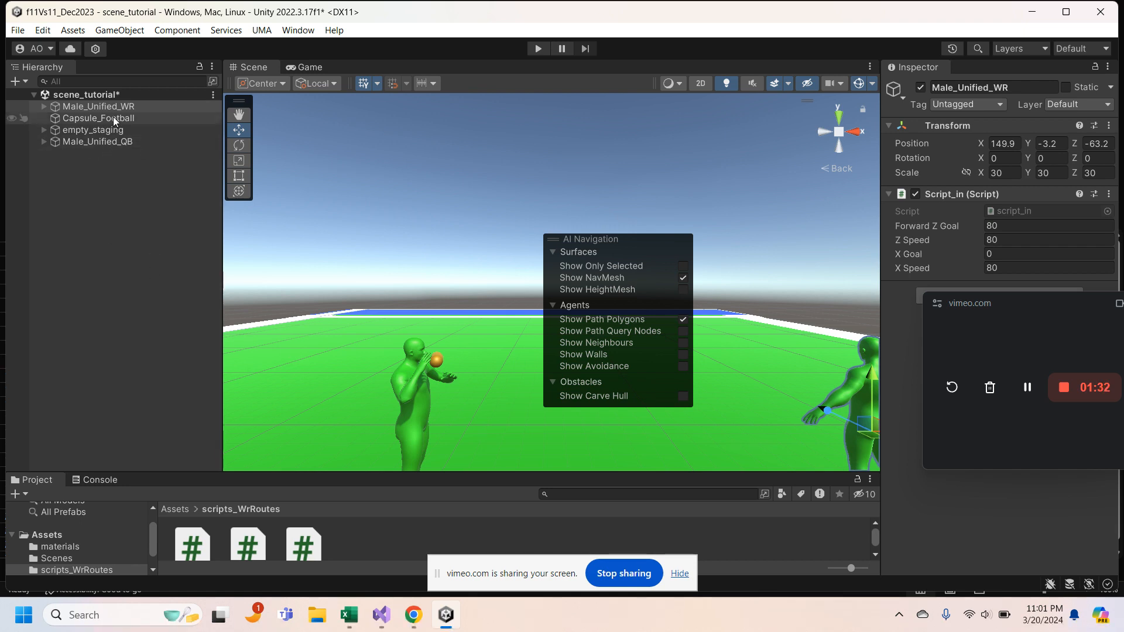
Search the hierarchy for "camera" and set the Main Camera's position to Z -200 and Y 60.
left_click(41, 141)
left_click(41, 141)
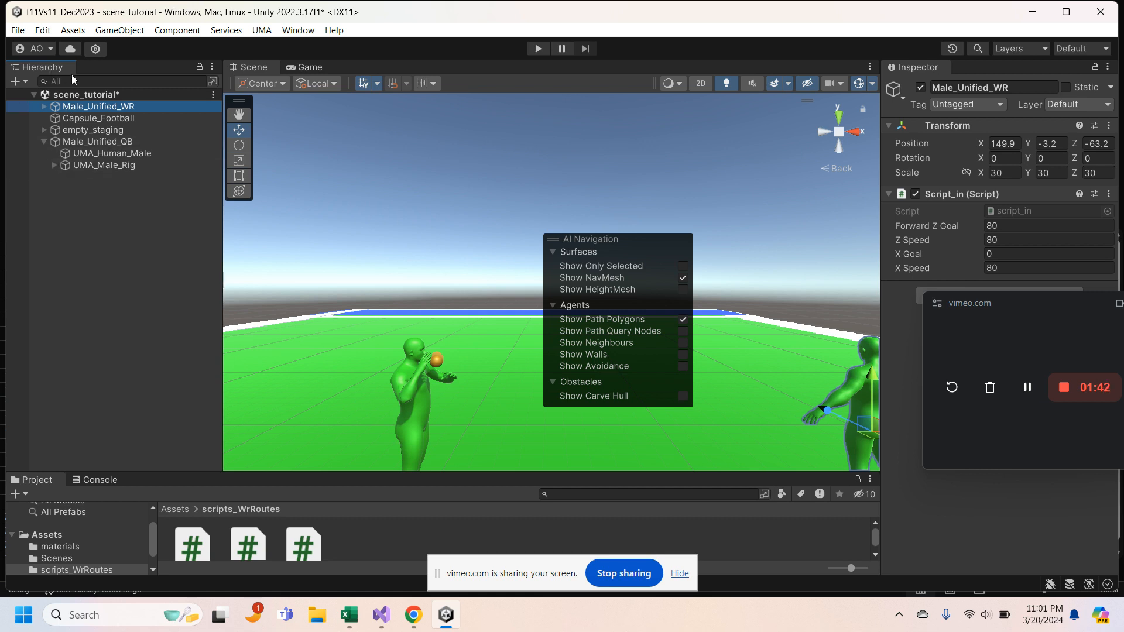
left_click(140, 81)
type("camera")
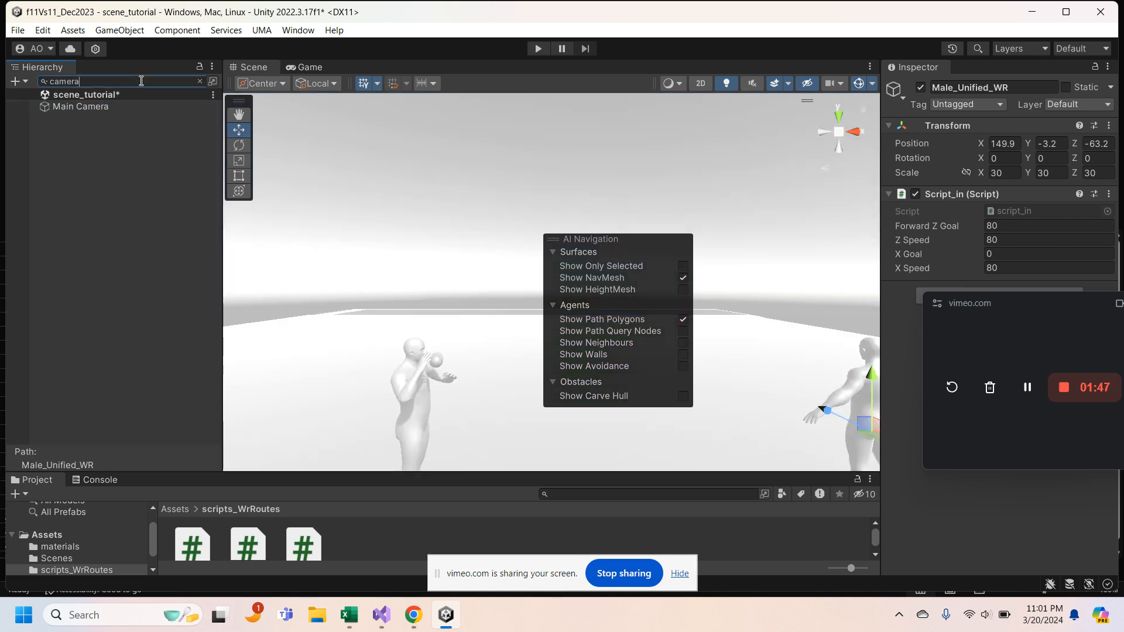
left_click(124, 108)
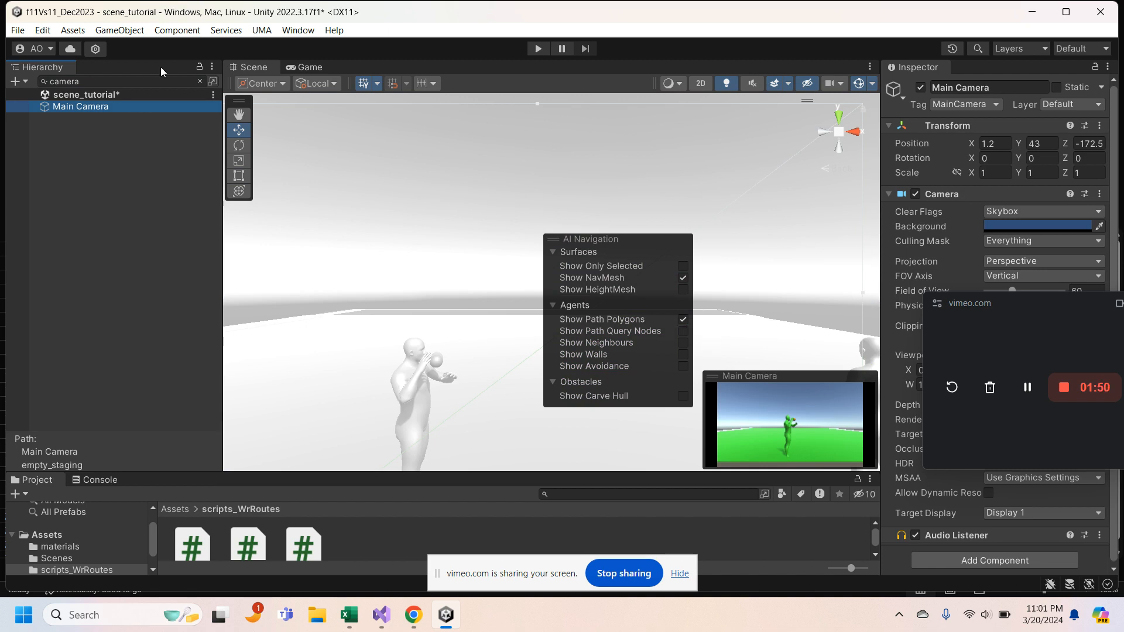
left_click(1091, 146)
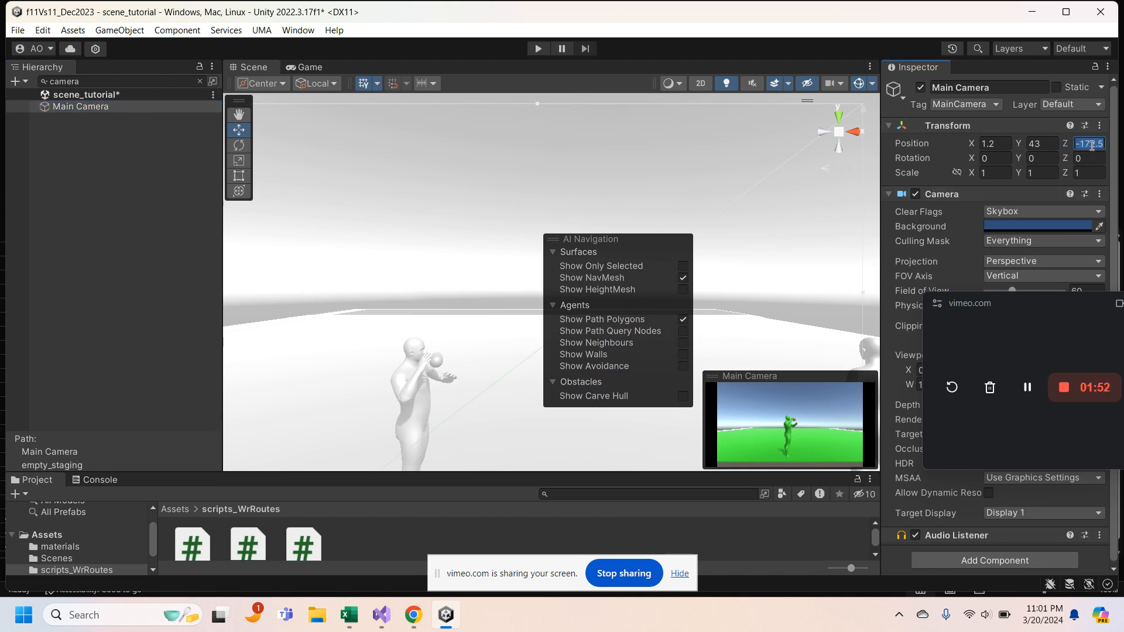
type("-200")
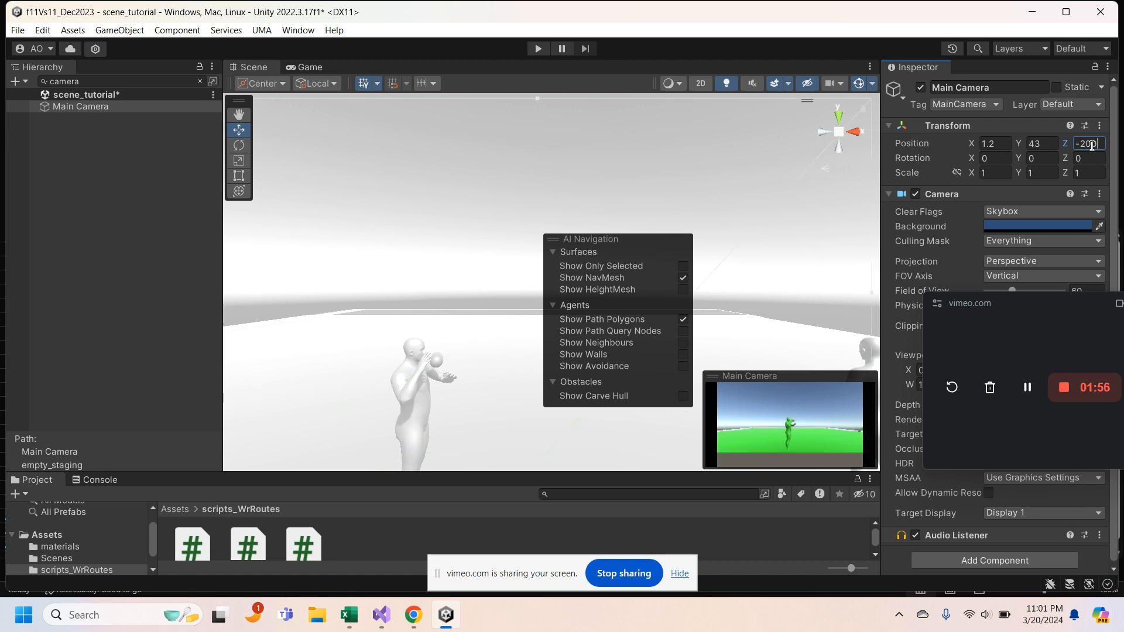
left_click(1042, 145)
type("60")
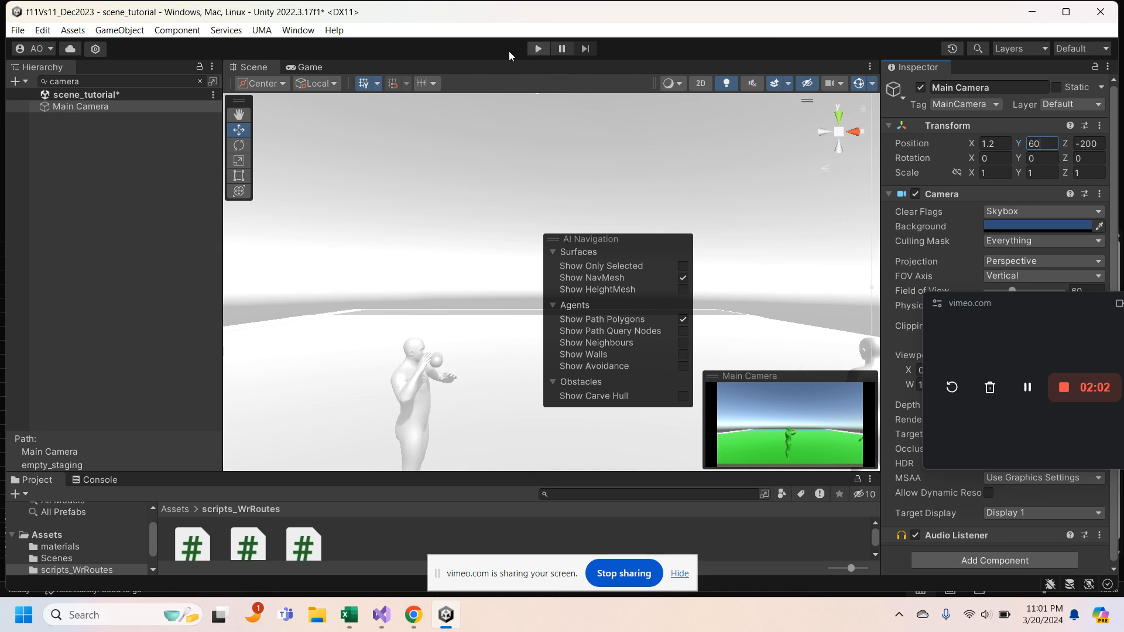
Check the repositioned camera's framing in the Game view, and save the scene and the project.
left_click(218, 203)
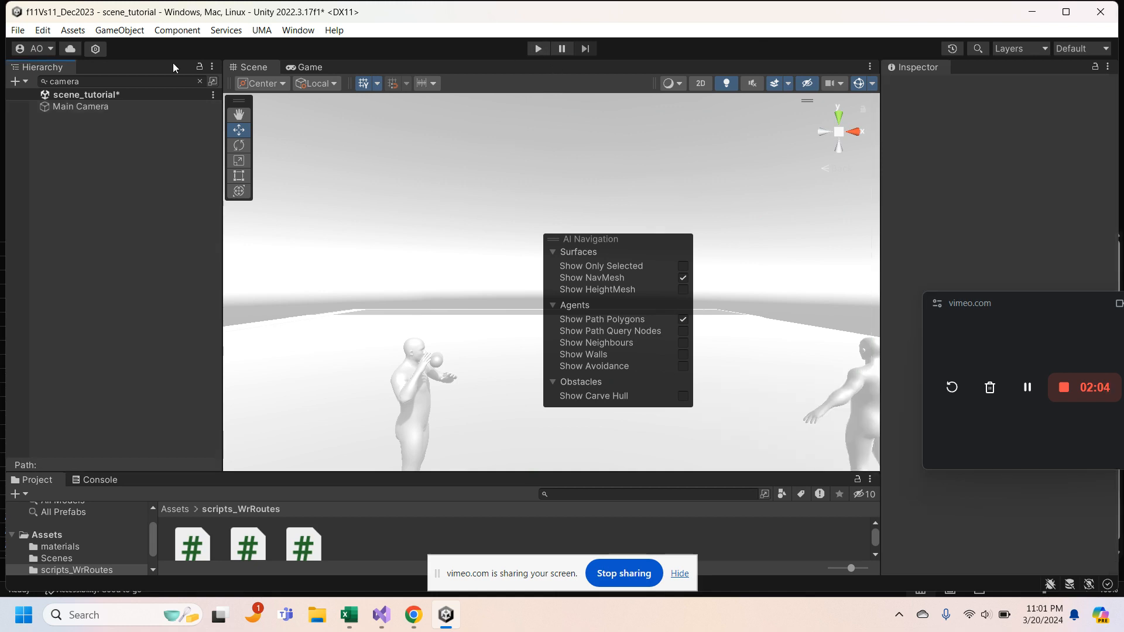
left_click(310, 67)
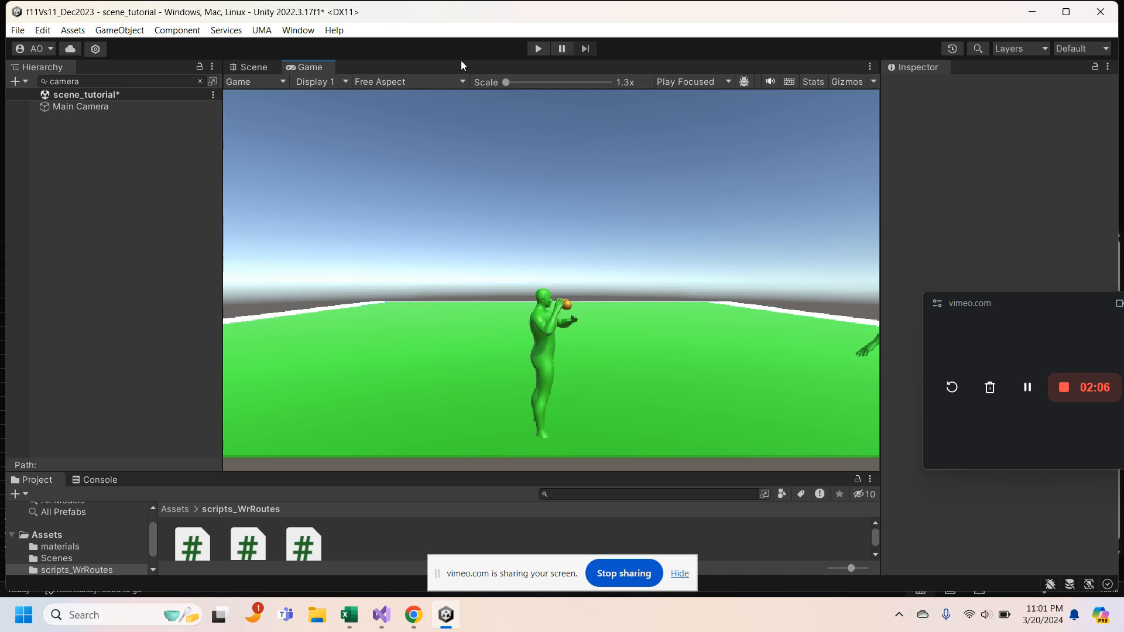
left_click(20, 30)
left_click(53, 96)
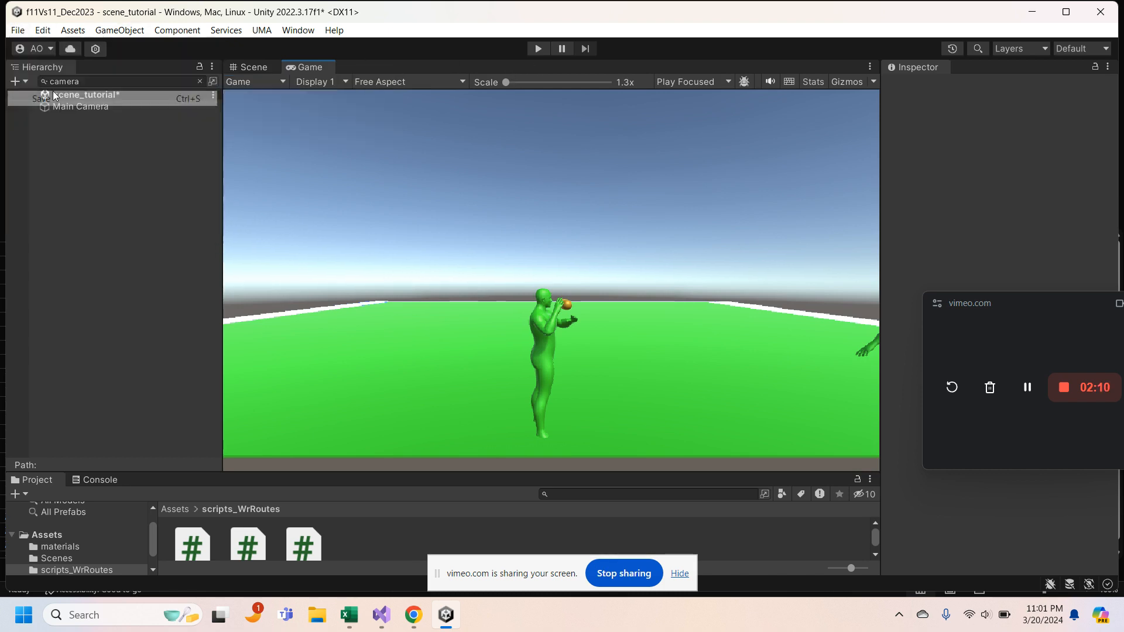
left_click(18, 30)
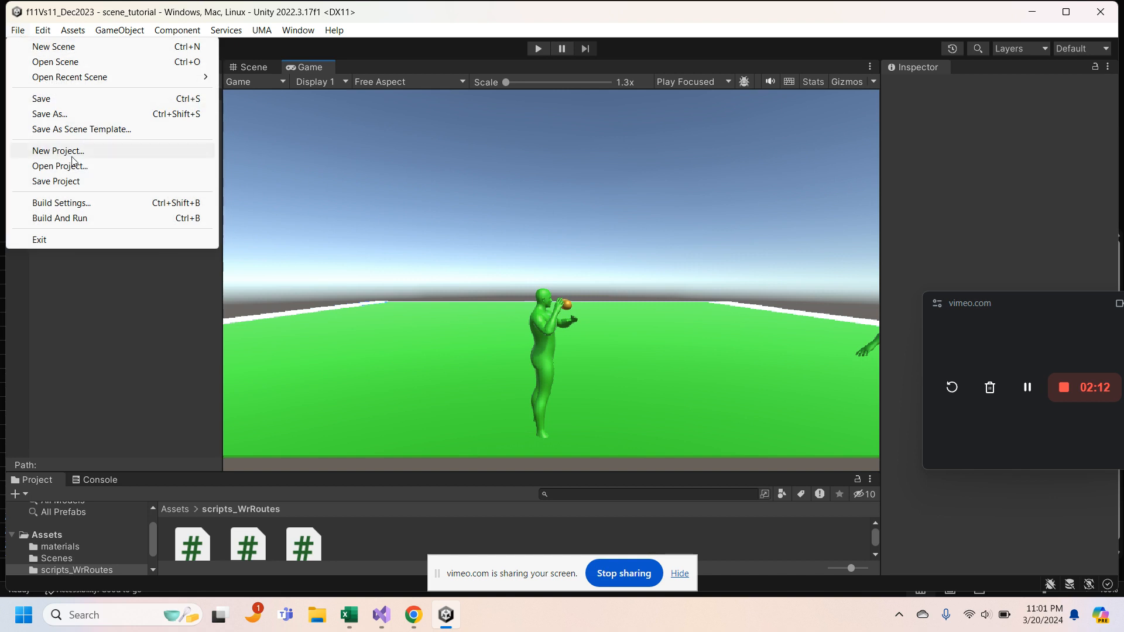
left_click(74, 181)
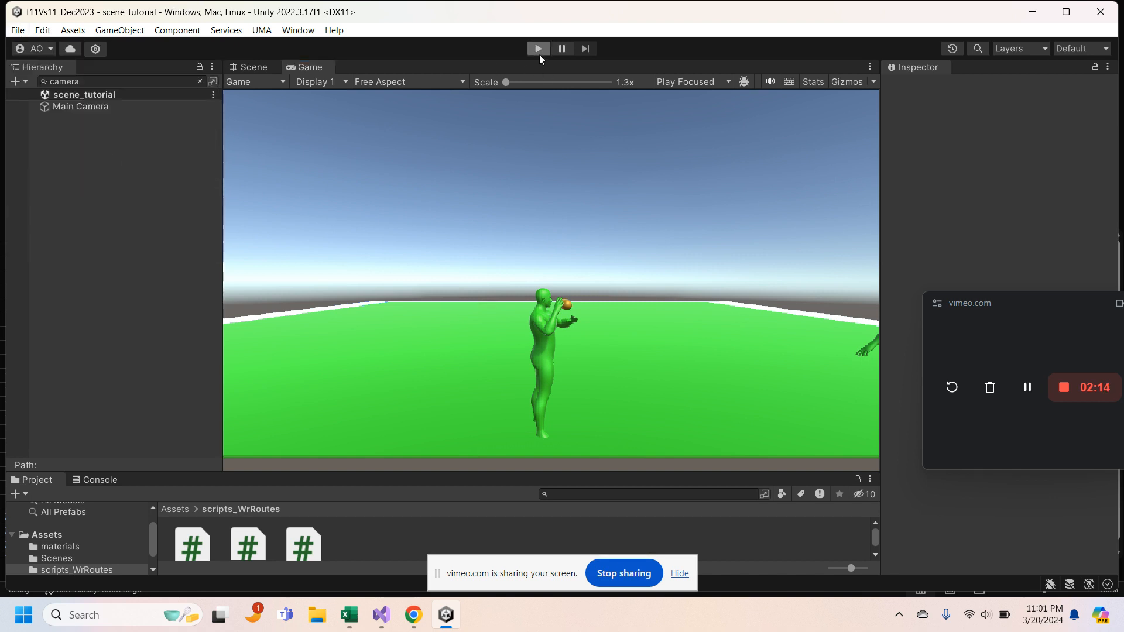
Run the scene to watch the receiver's route from the new camera position, and stop it.
left_click(538, 49)
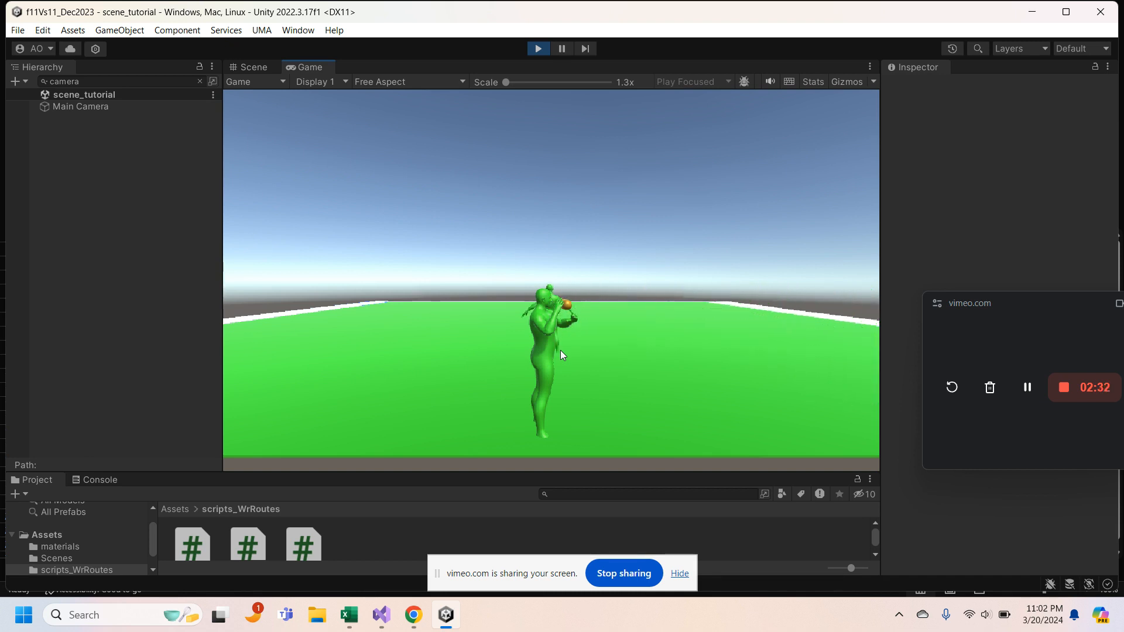
left_click(543, 54)
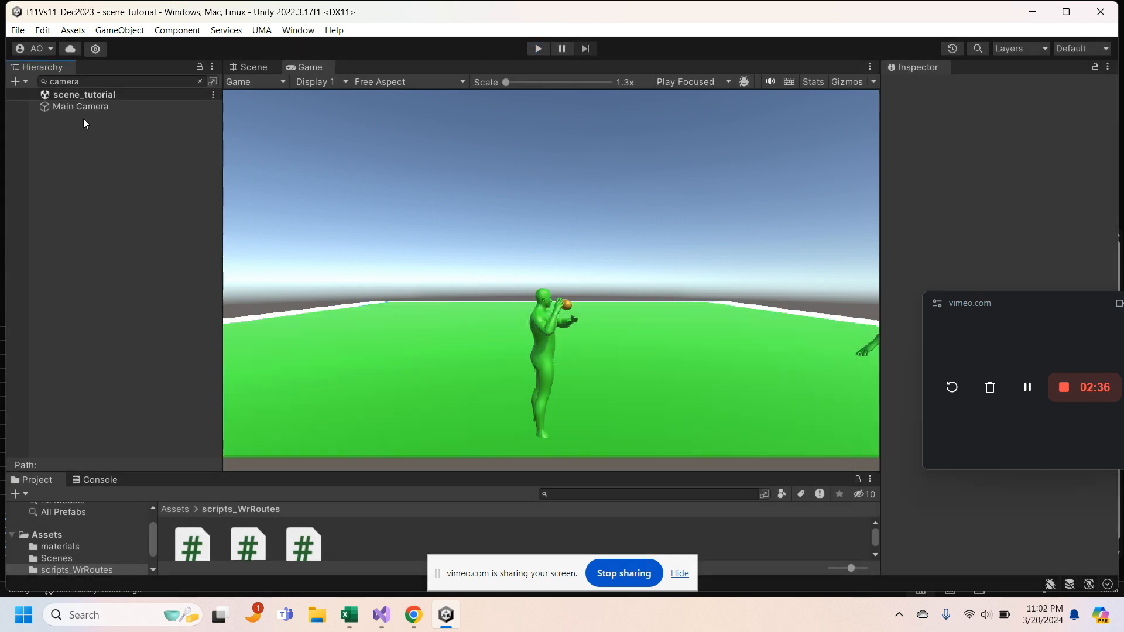
Clear the hierarchy search and collapse the Male_Unified_QB and empty_staging objects.
left_click(62, 108)
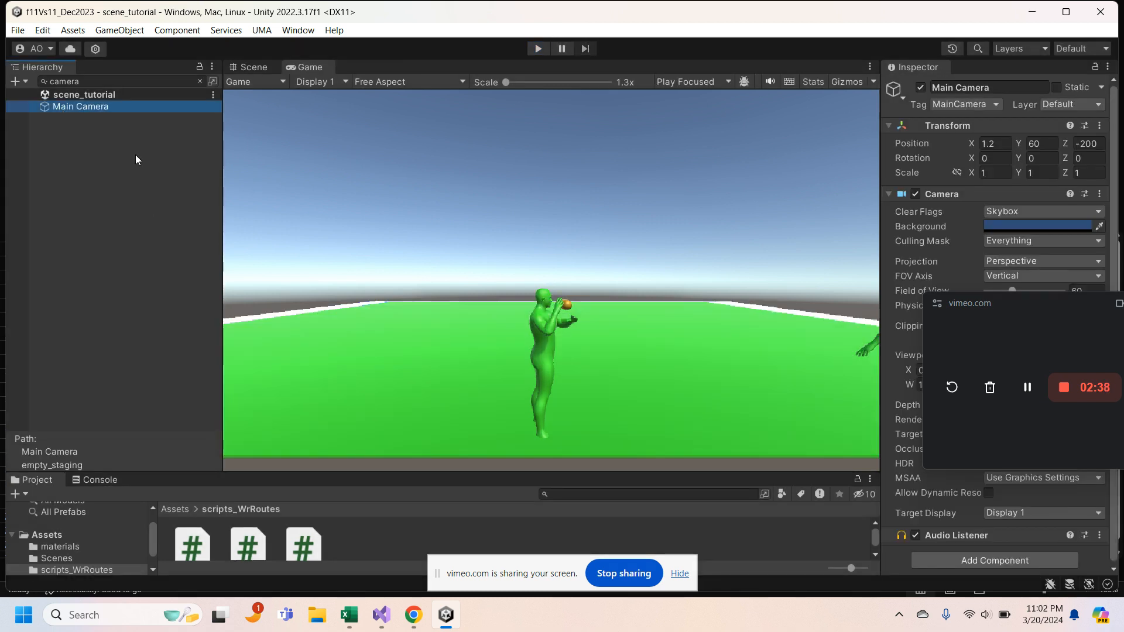
left_click(200, 81)
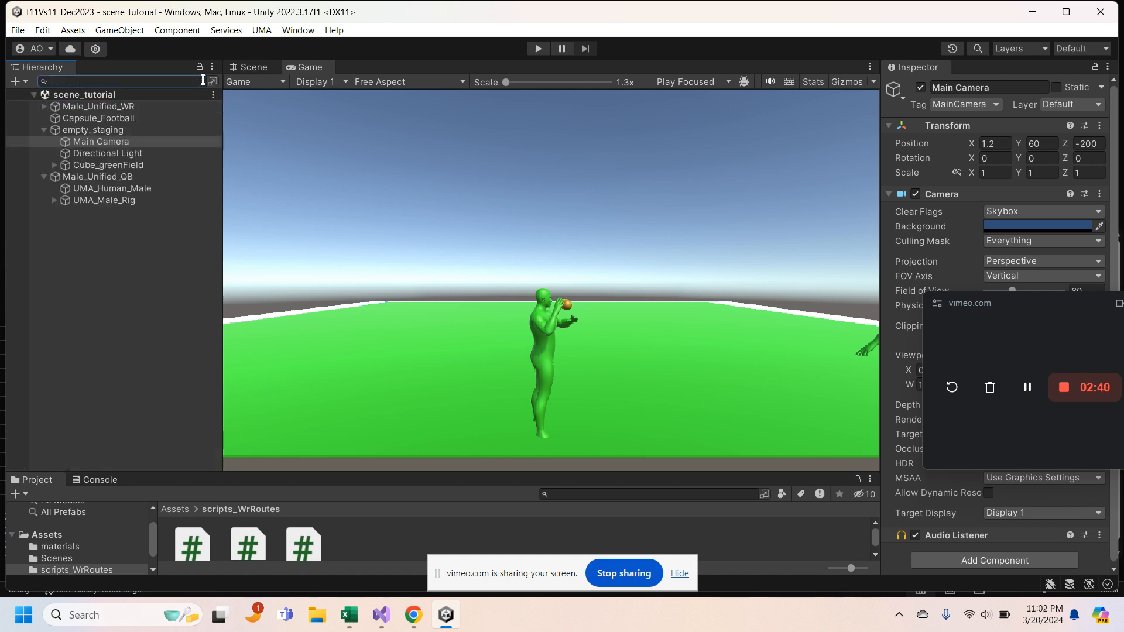
left_click(110, 216)
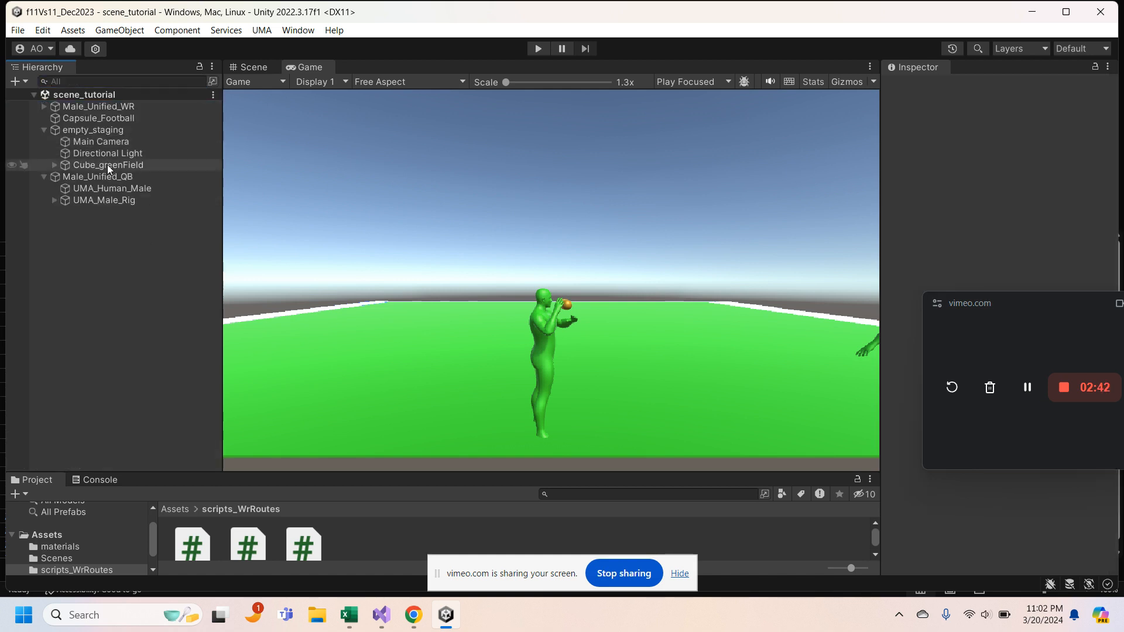
left_click(44, 175)
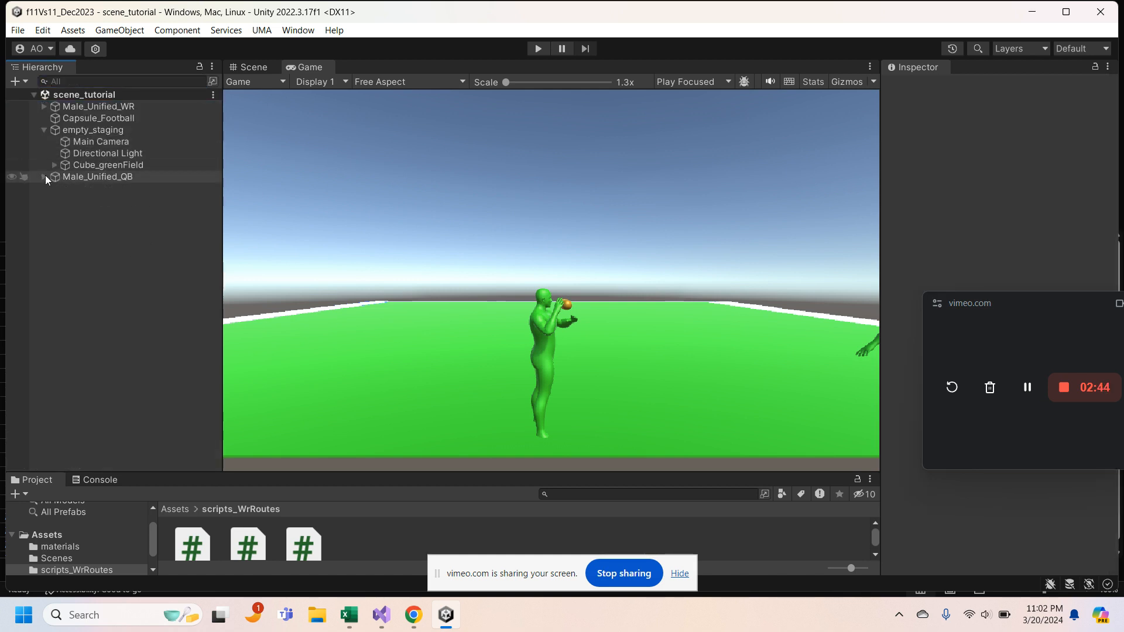
left_click(45, 128)
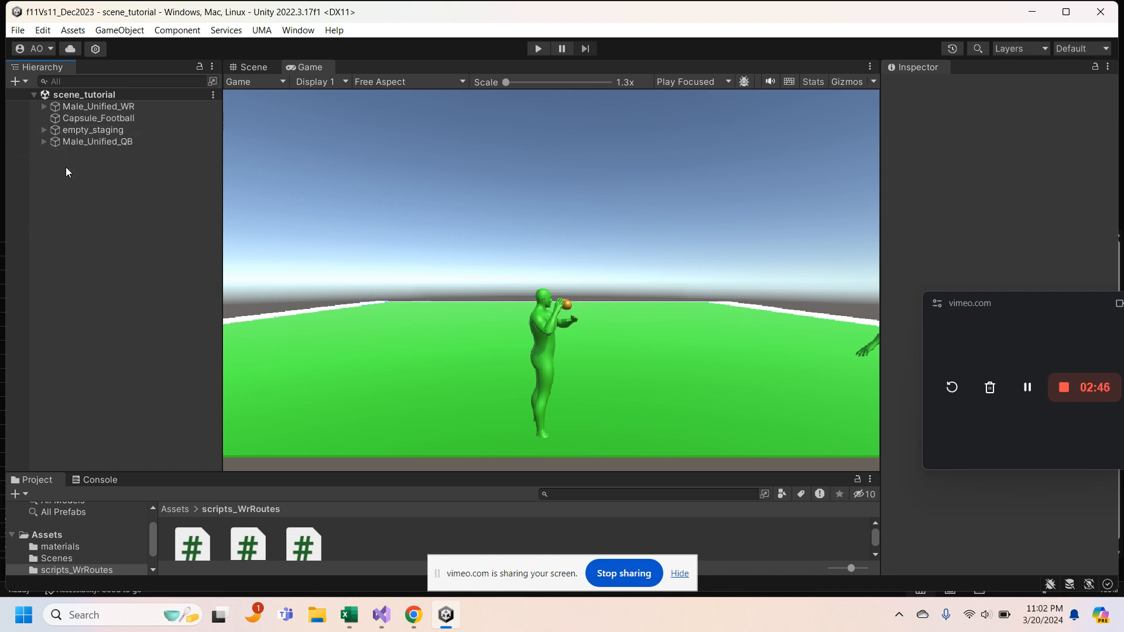
Create an empty object at the root of the scene and rename it GameObject_tutorial.
right_click(103, 170)
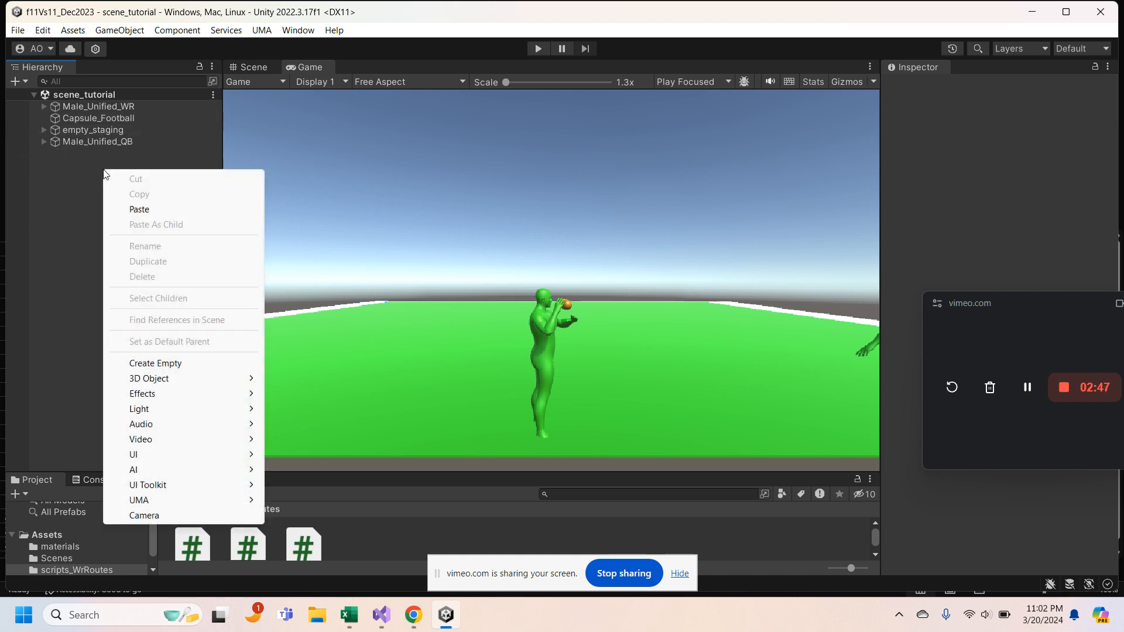
left_click(157, 364)
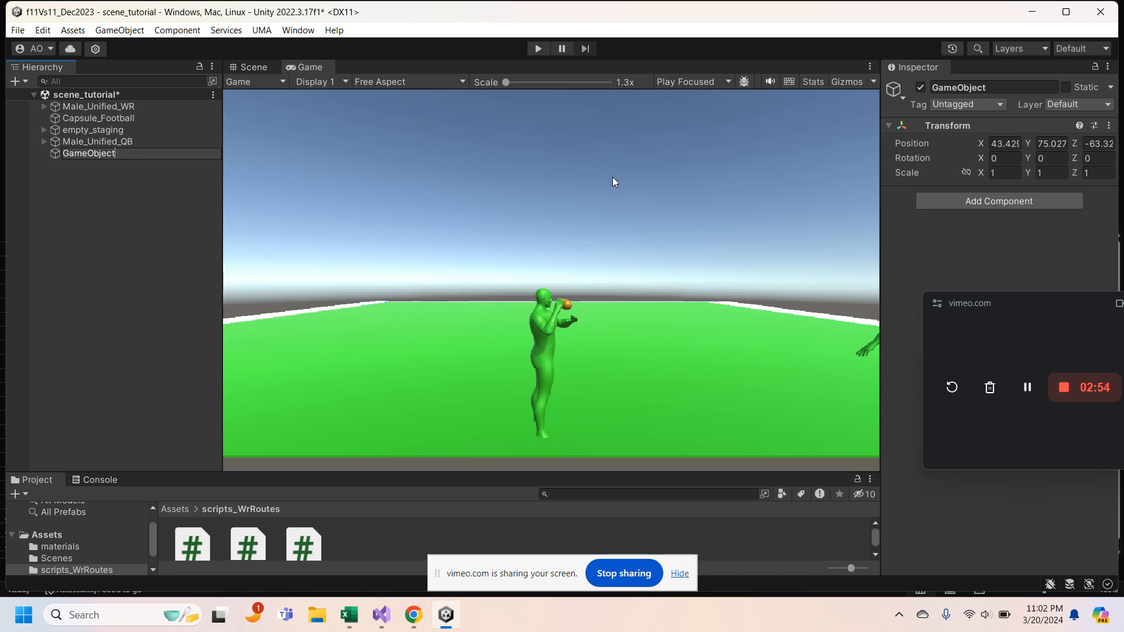
left_click(251, 66)
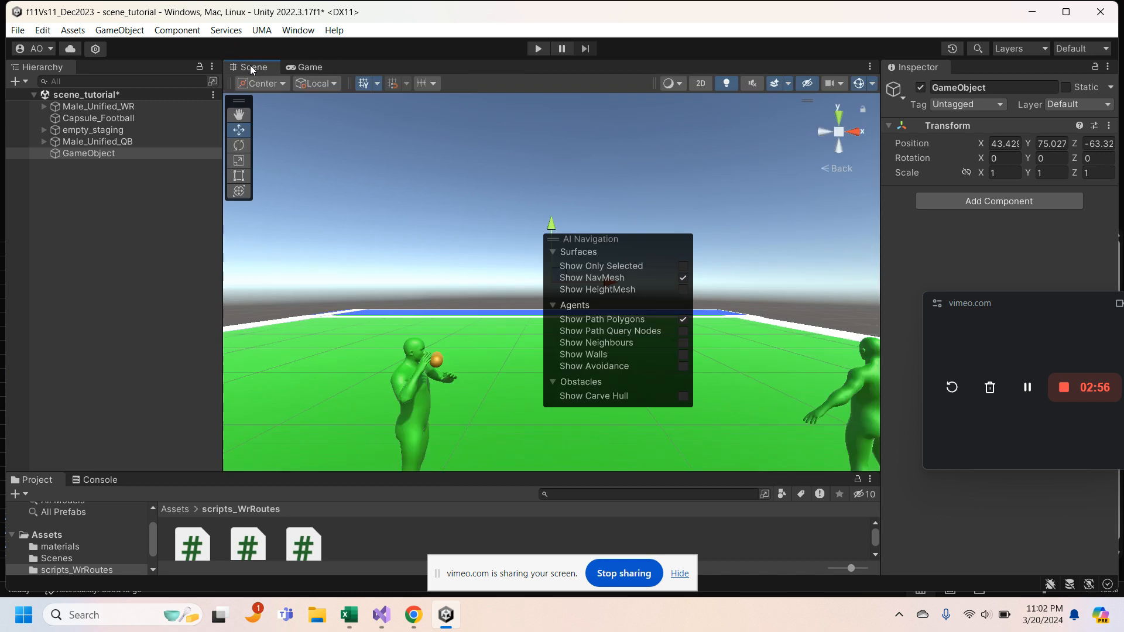
right_click(128, 153)
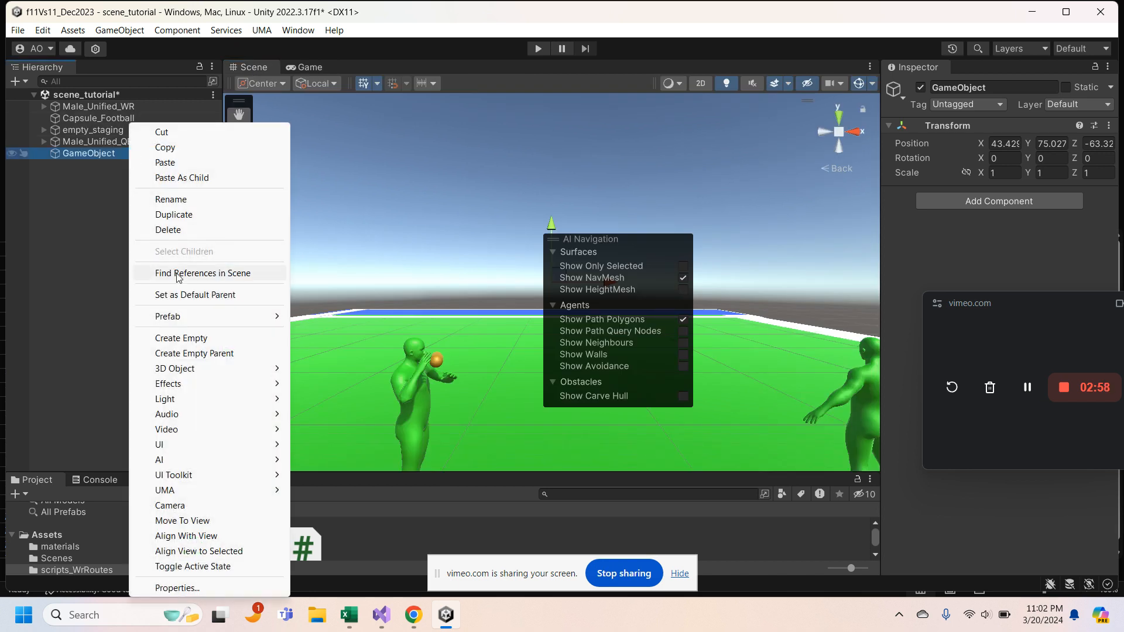
left_click(216, 203)
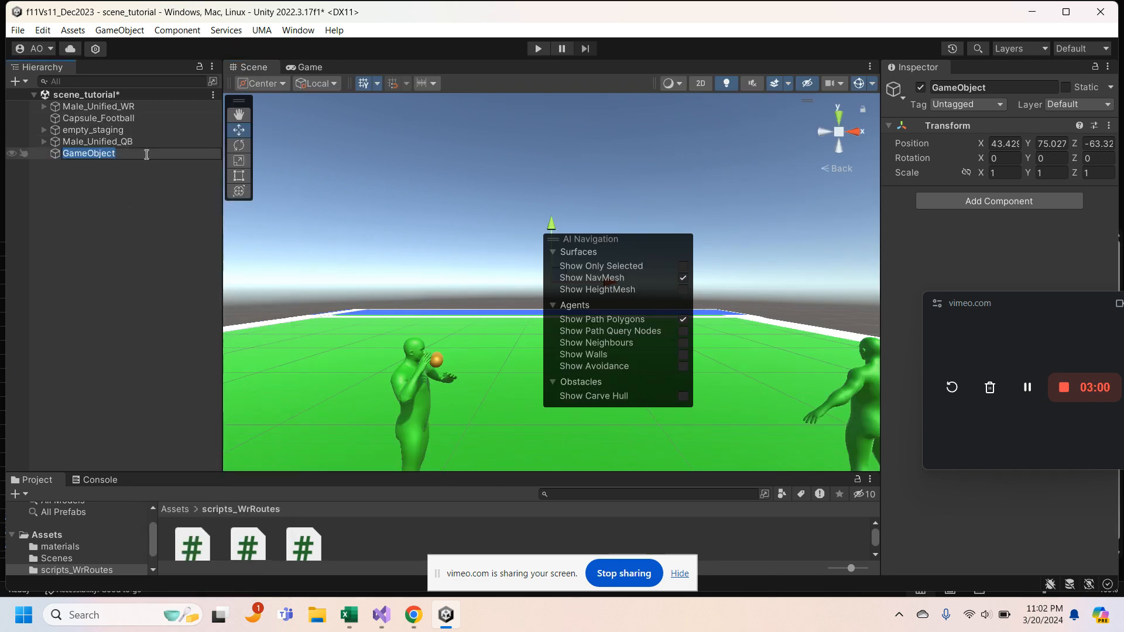
type("_tutorial")
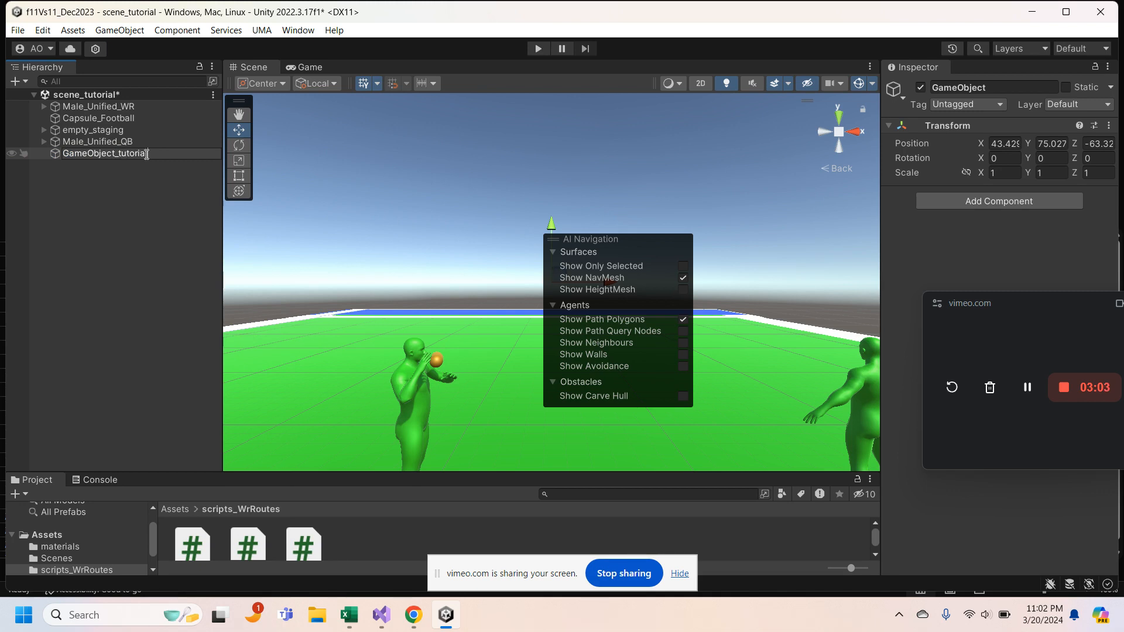
key("Return")
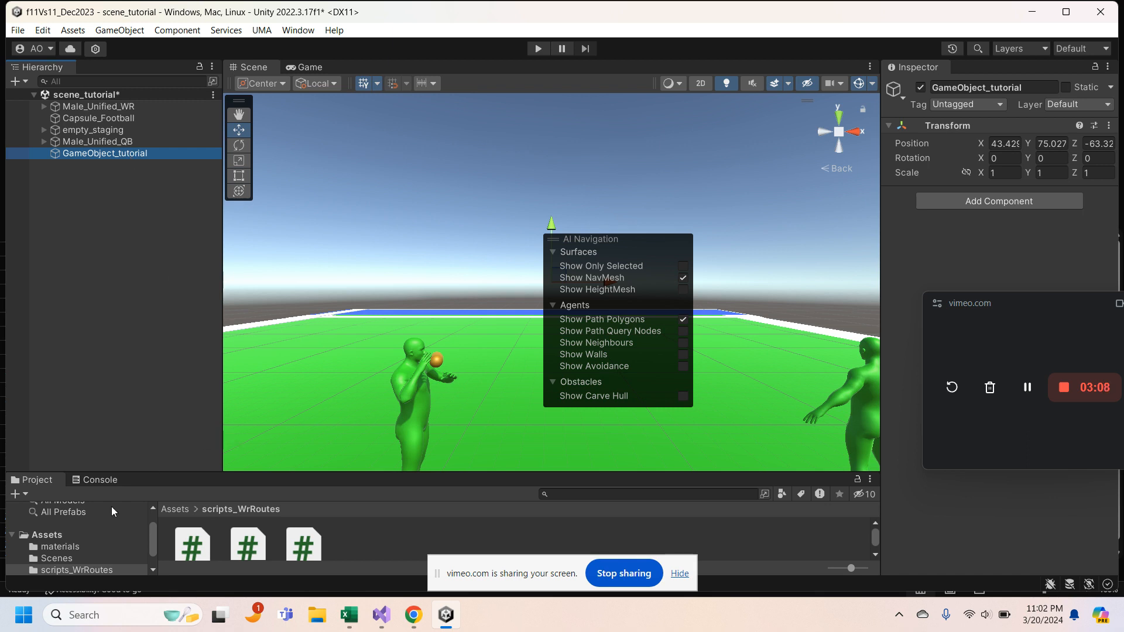
Remove the Script_in component from Male_Unified_WR.
left_click_drag(153, 544, 151, 529)
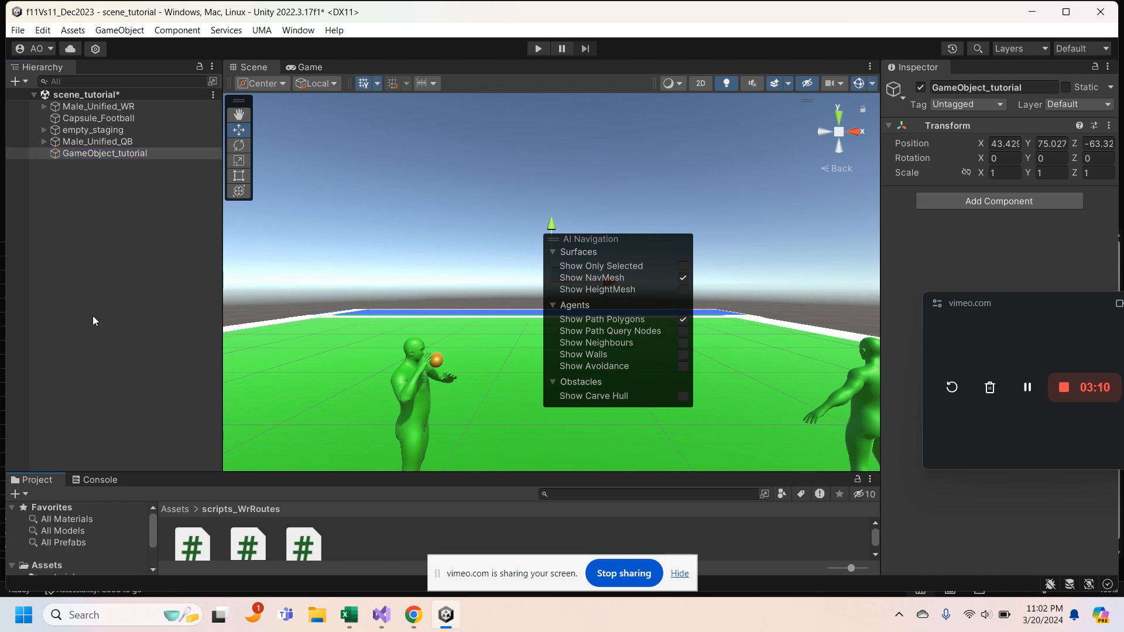
left_click(135, 110)
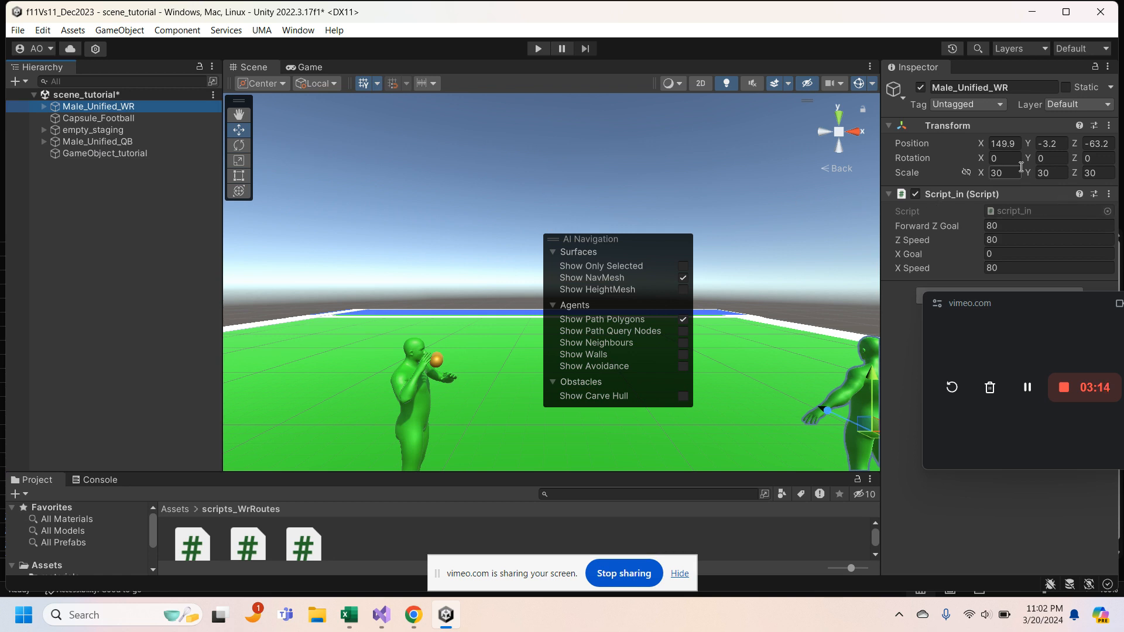
left_click_drag(1019, 315, 1015, 433)
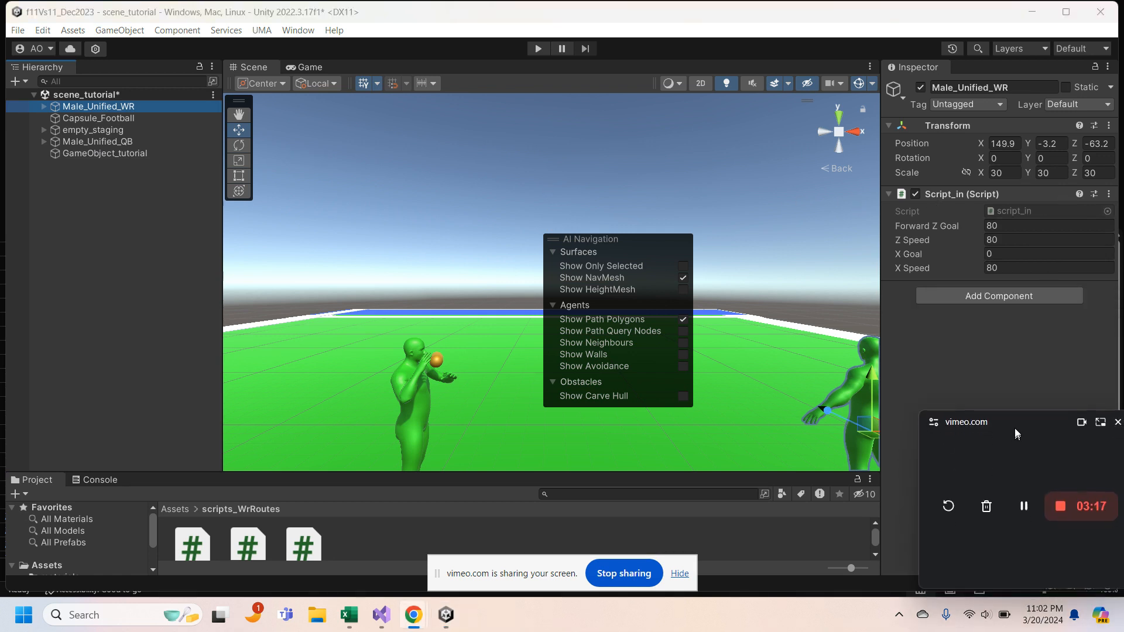
left_click(1109, 194)
left_click(1021, 231)
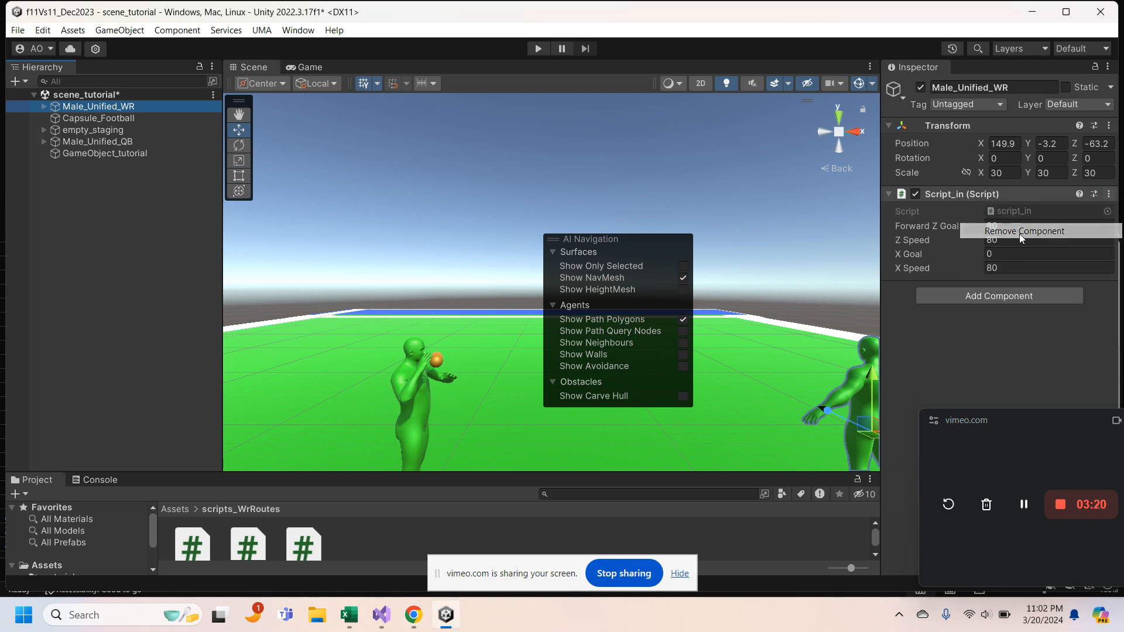
Duplicate Male_Unified_WR and place the copy below GameObject_tutorial in the hierarchy, at root level.
right_click(81, 107)
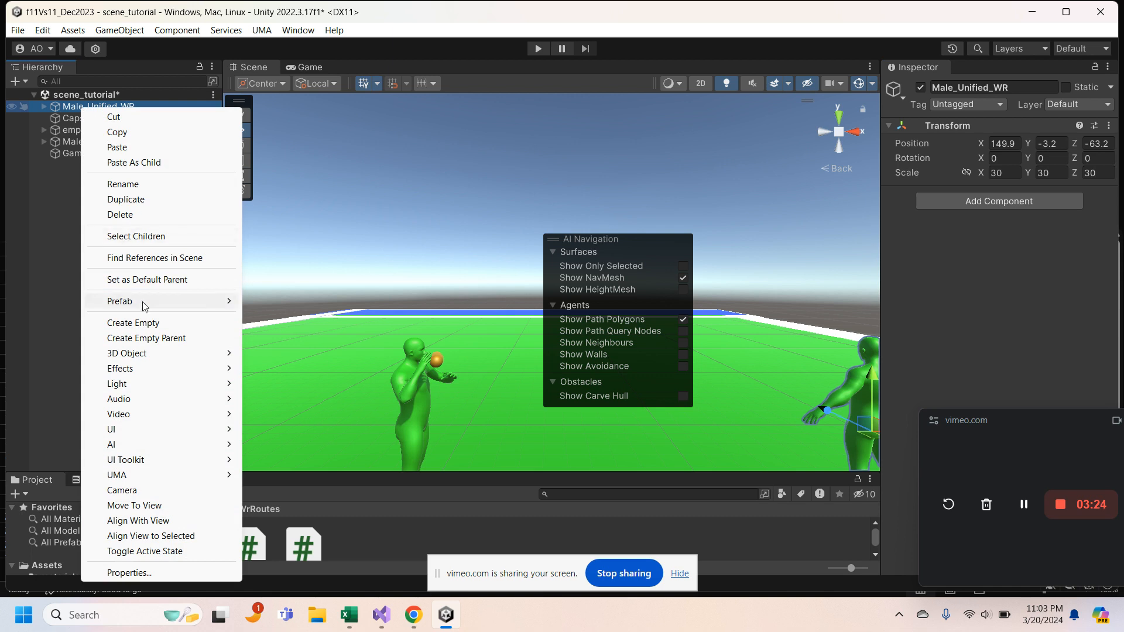
left_click(156, 200)
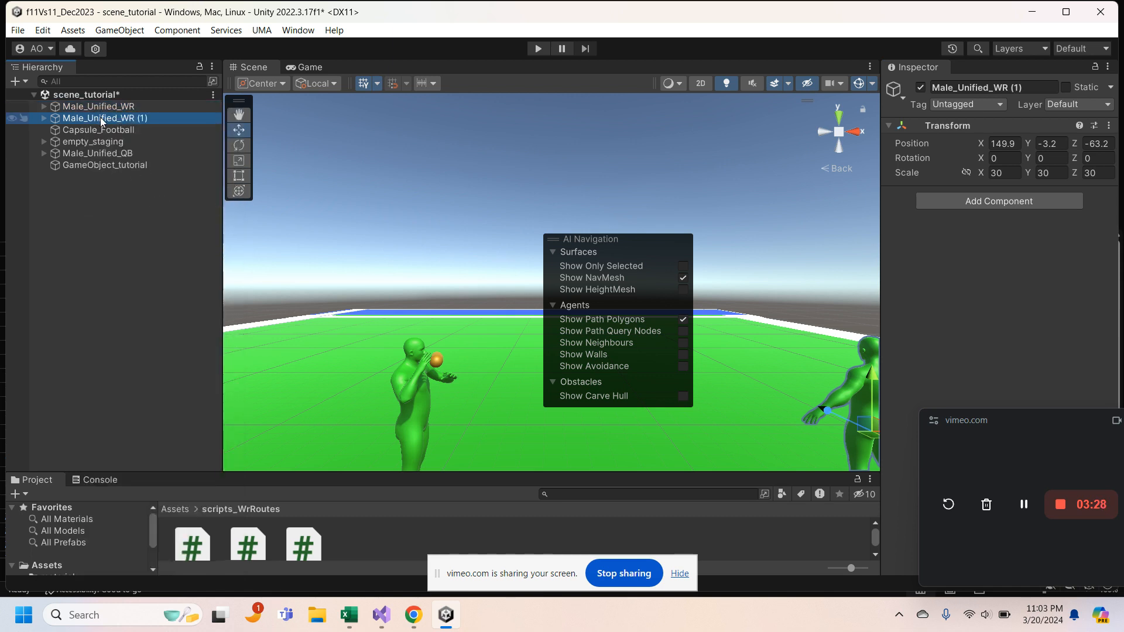
left_click_drag(100, 117, 103, 171)
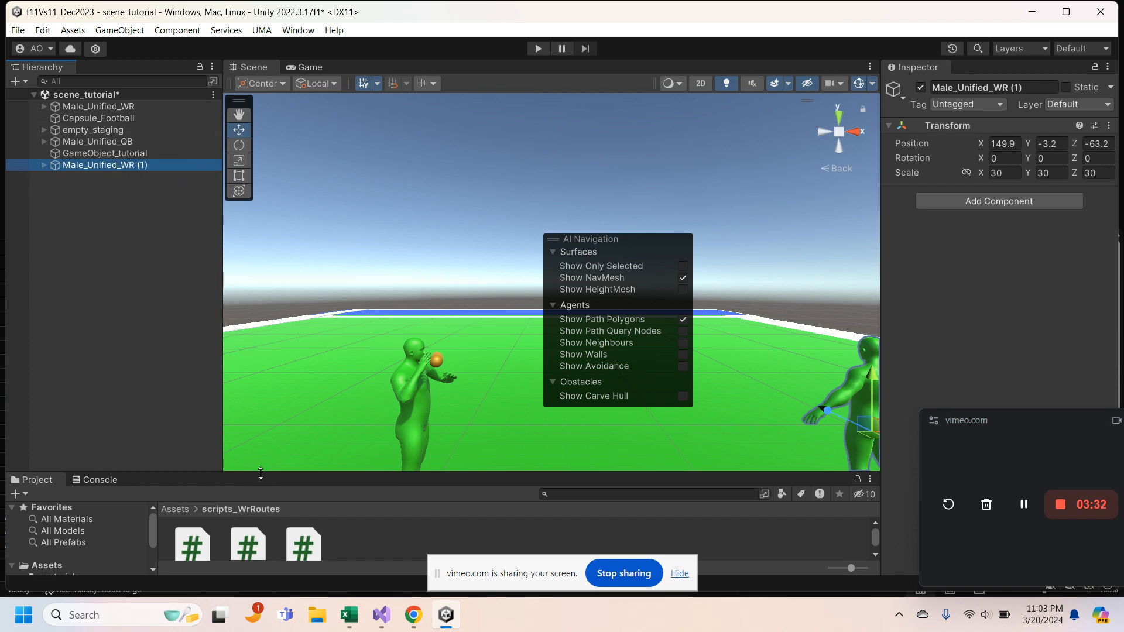
Enlarge the Project area with the materials folder open, and delete the original Male_Unified_WR from the scene.
left_click_drag(264, 471, 265, 334)
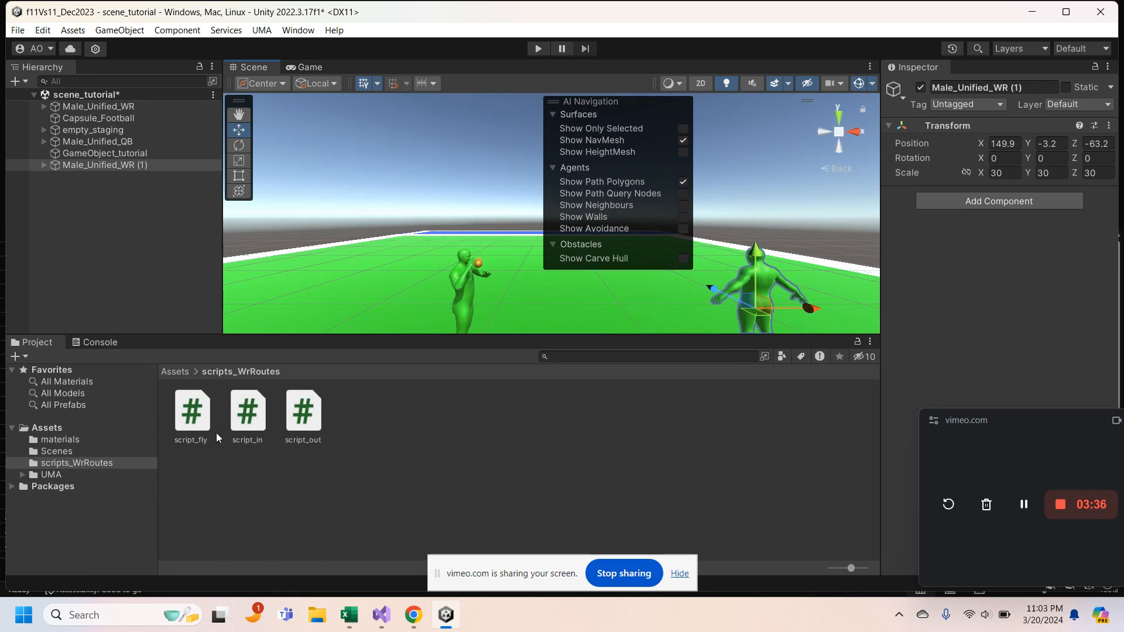
left_click(91, 436)
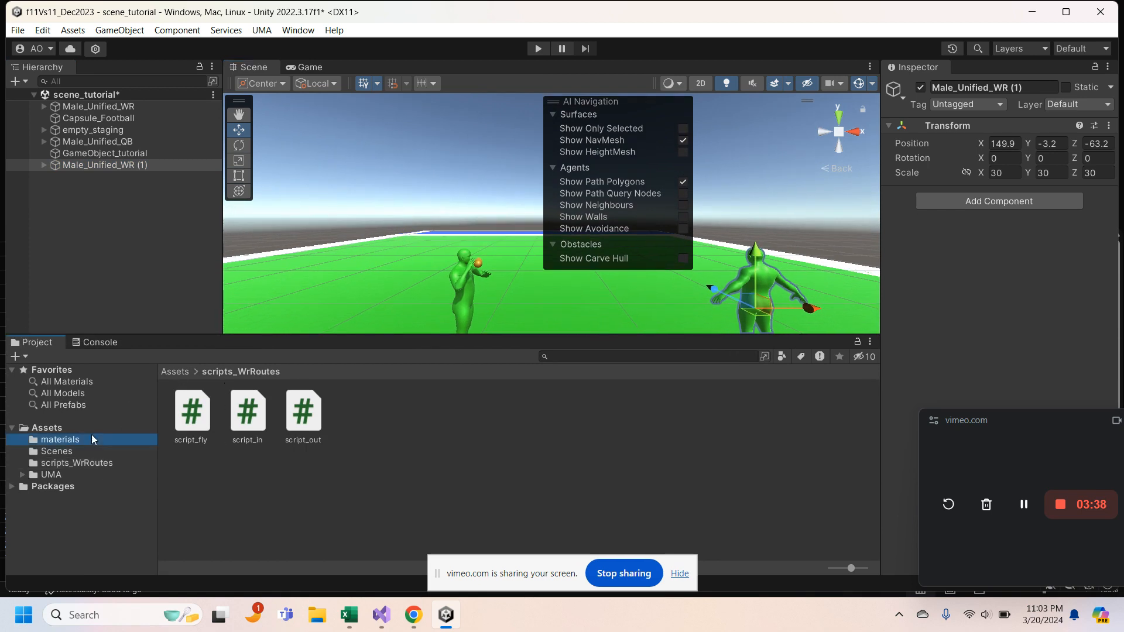
left_click(116, 107)
right_click(116, 108)
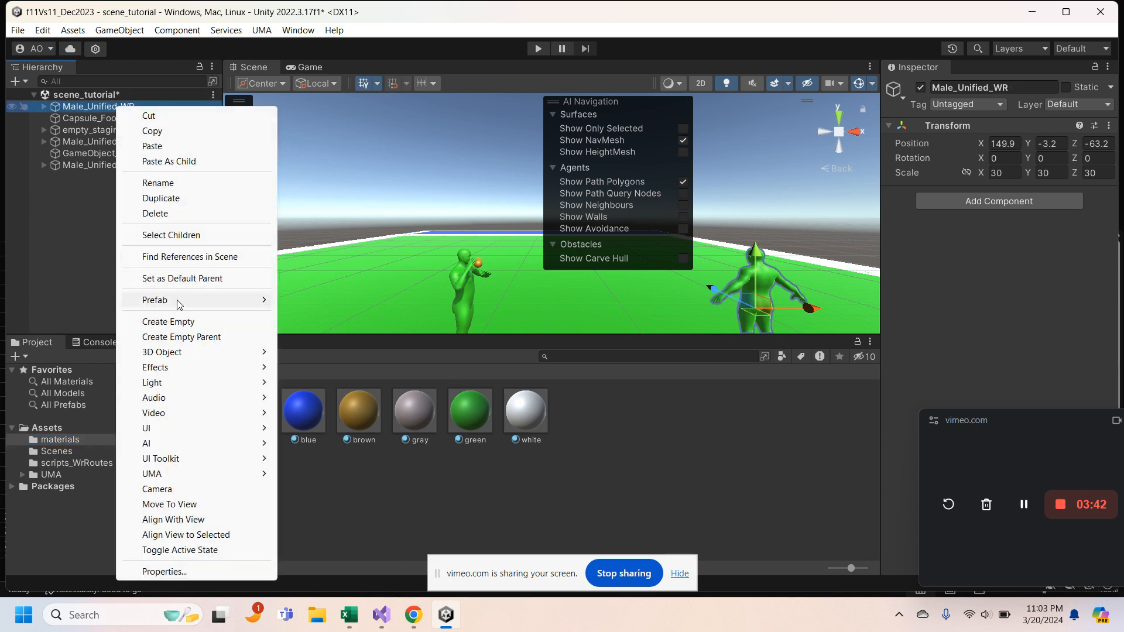
left_click(177, 212)
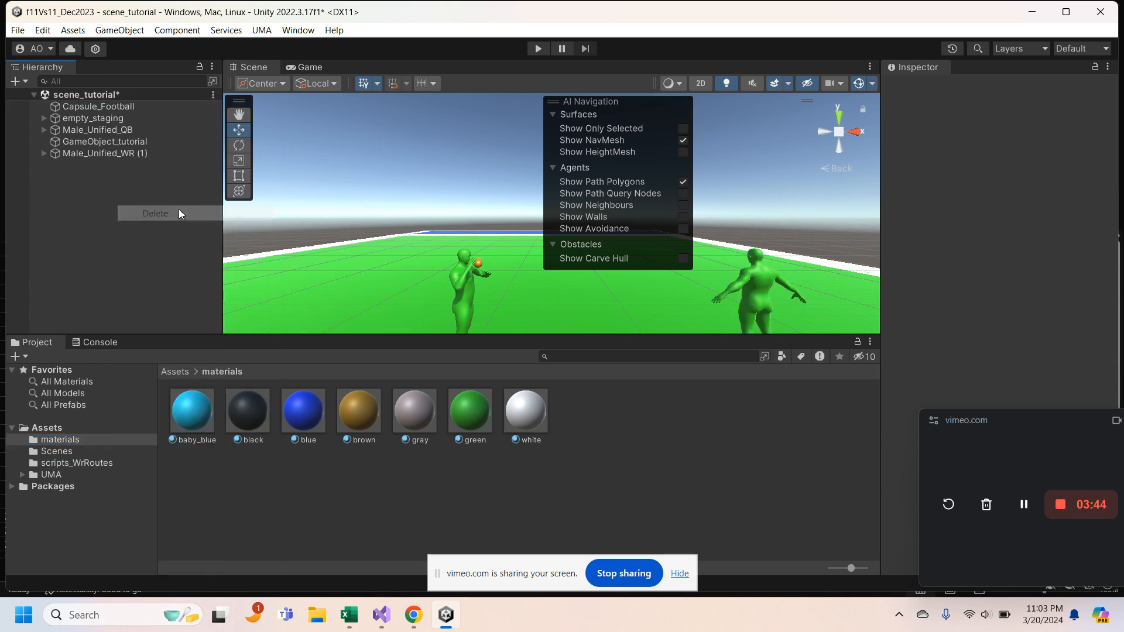
Apply the blue material to the UMA_Human_Male mesh inside Male_Unified_WR (1).
left_click(118, 155)
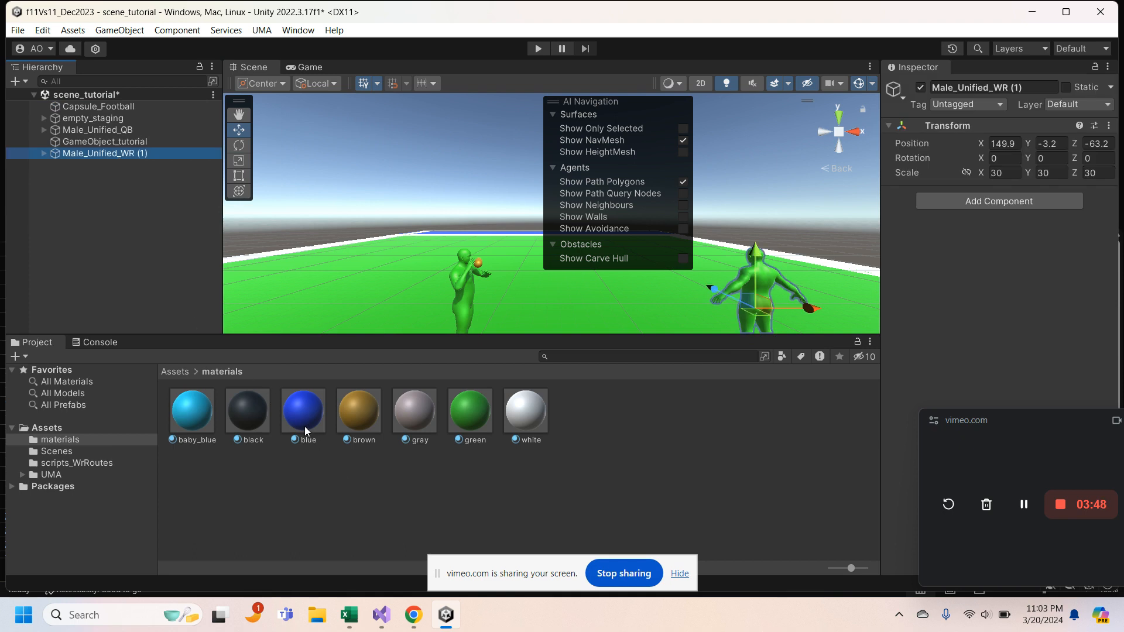
left_click_drag(304, 431, 88, 153)
left_click(44, 155)
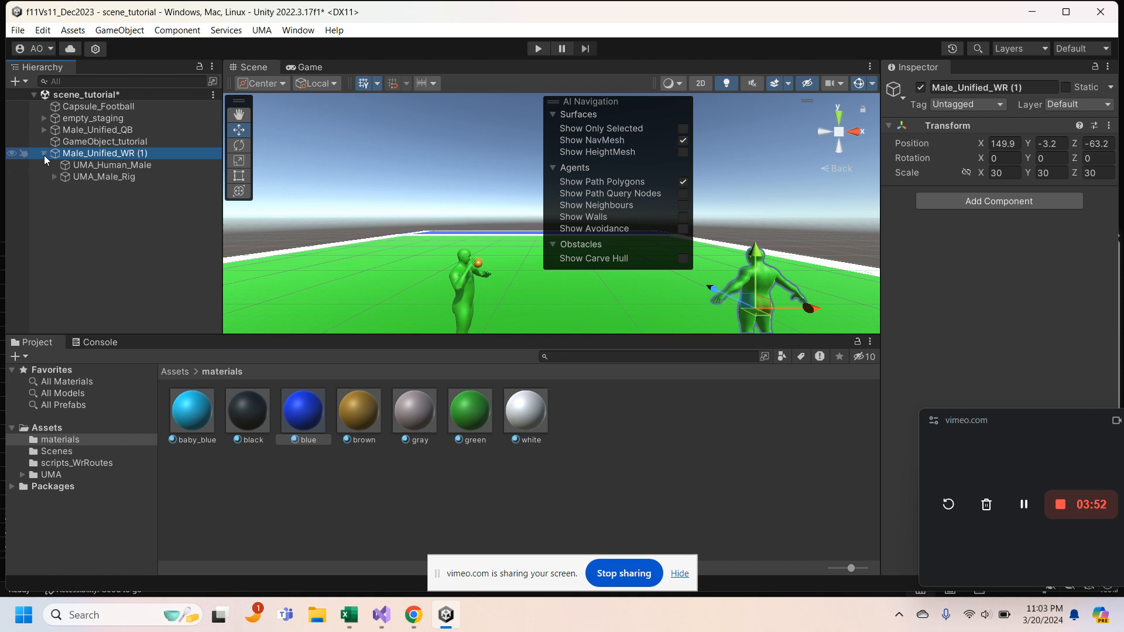
left_click(97, 165)
left_click_drag(304, 405, 133, 166)
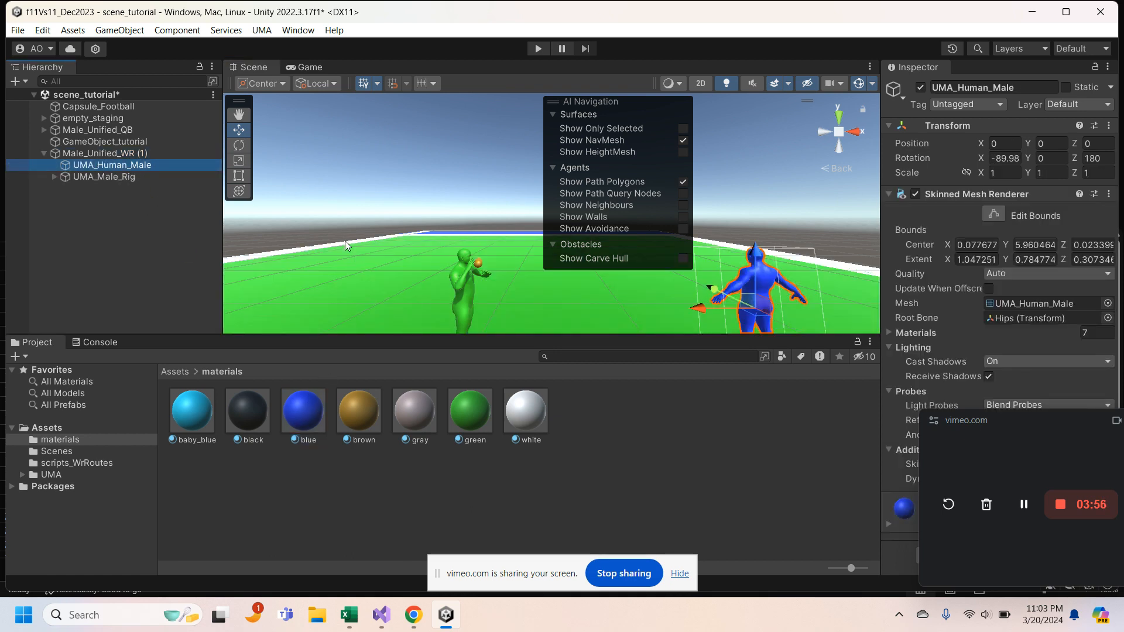
Try to move the receiver by shifting its UMA_Human_Male mesh to about X -1.21 and Z 5.41, with the AI Navigation overlay moved aside.
left_click_drag(698, 308, 634, 313)
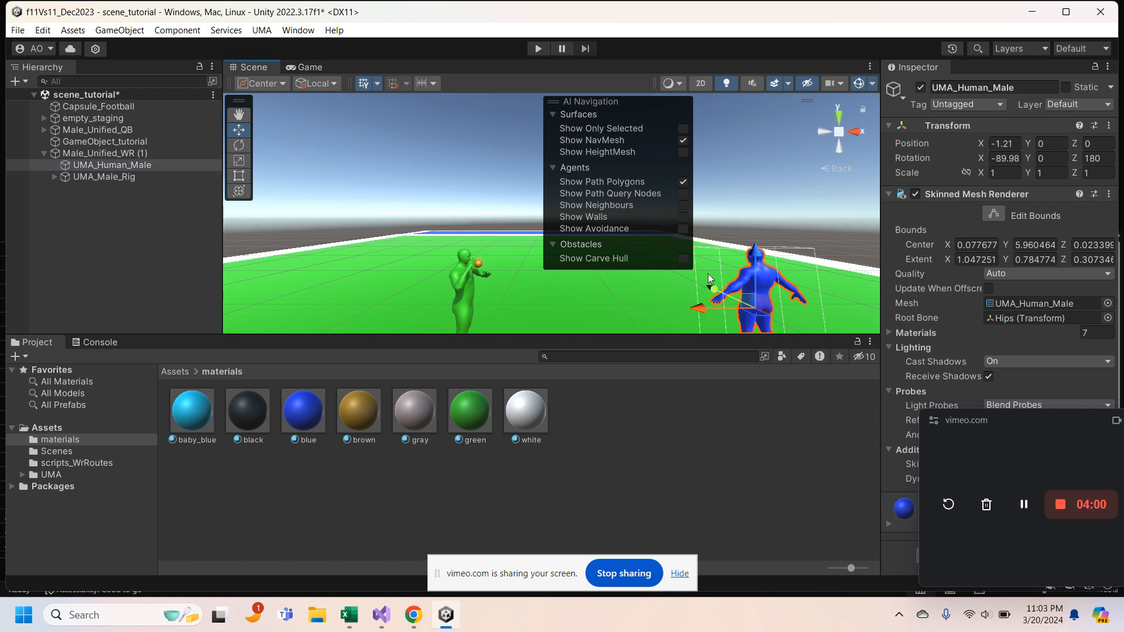
left_click_drag(710, 288, 686, 223)
left_click_drag(596, 101, 306, 147)
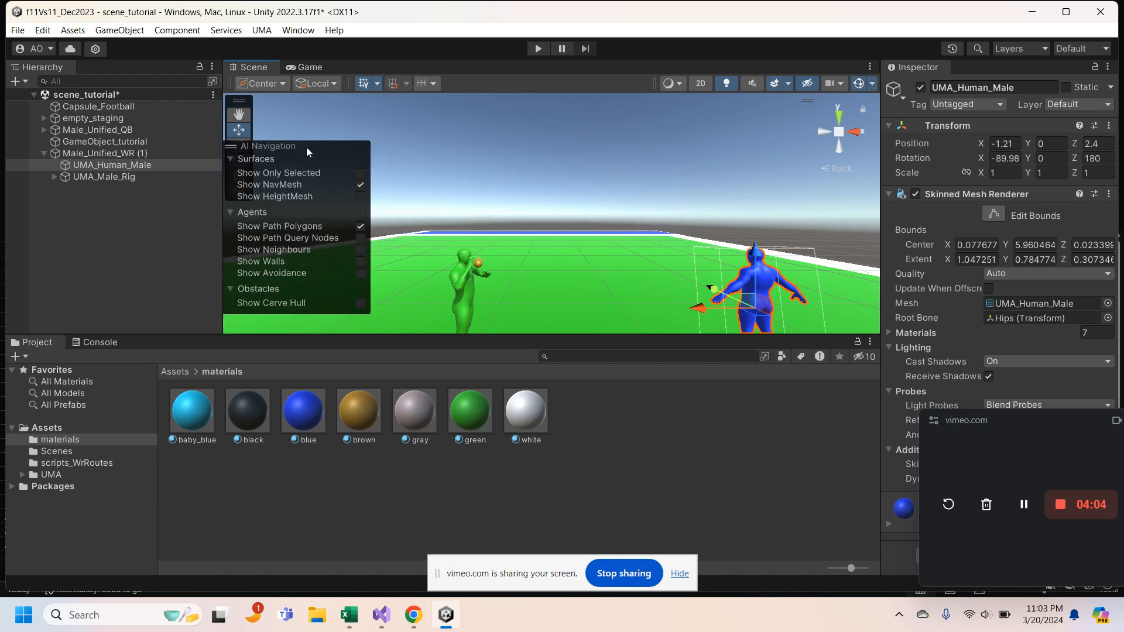
left_click_drag(712, 291, 658, 216)
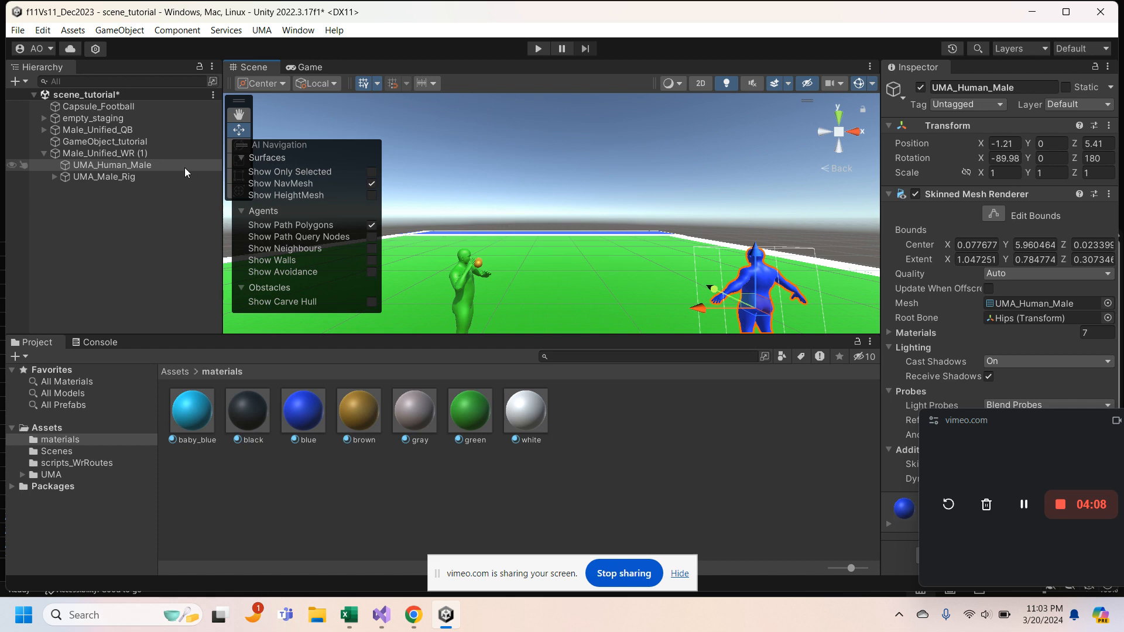
Set the Z position of the parent Male_Unified_WR (1) object to 0.
left_click(145, 153)
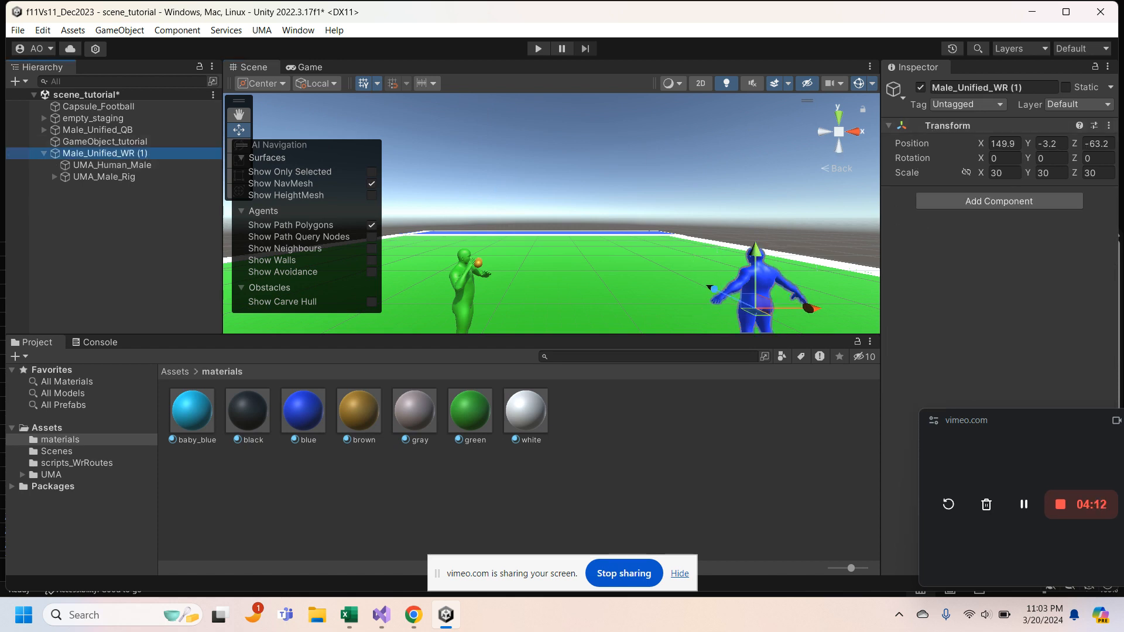
left_click(1103, 145)
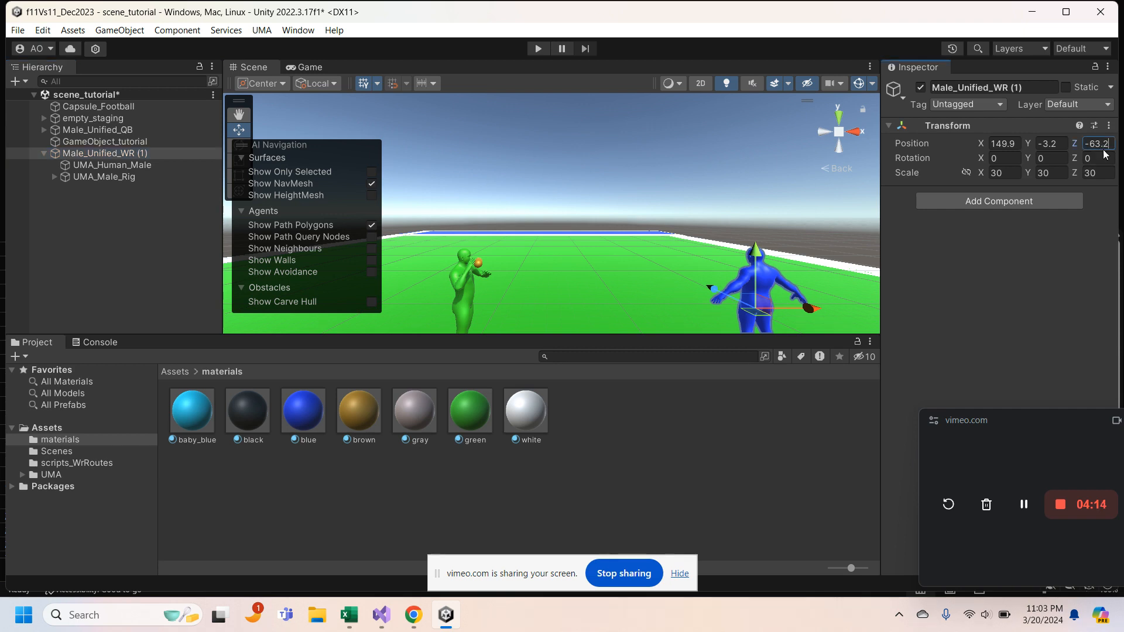
key("BackSpace")
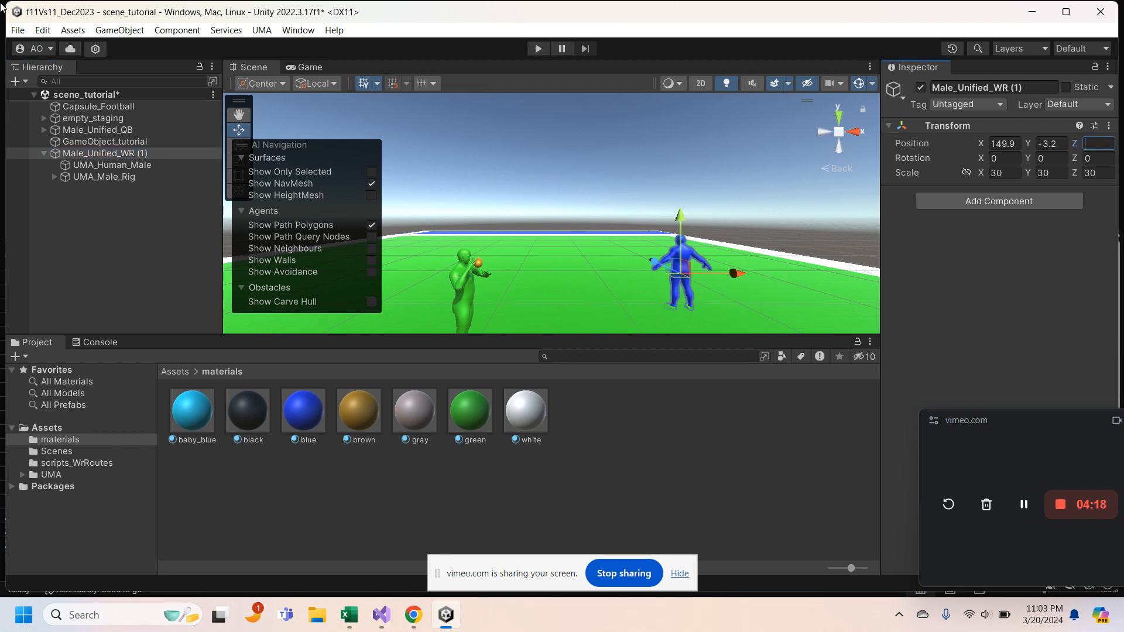
Save the scene and the project, and test-run the scene to check the blue receiver before stopping it.
left_click(17, 30)
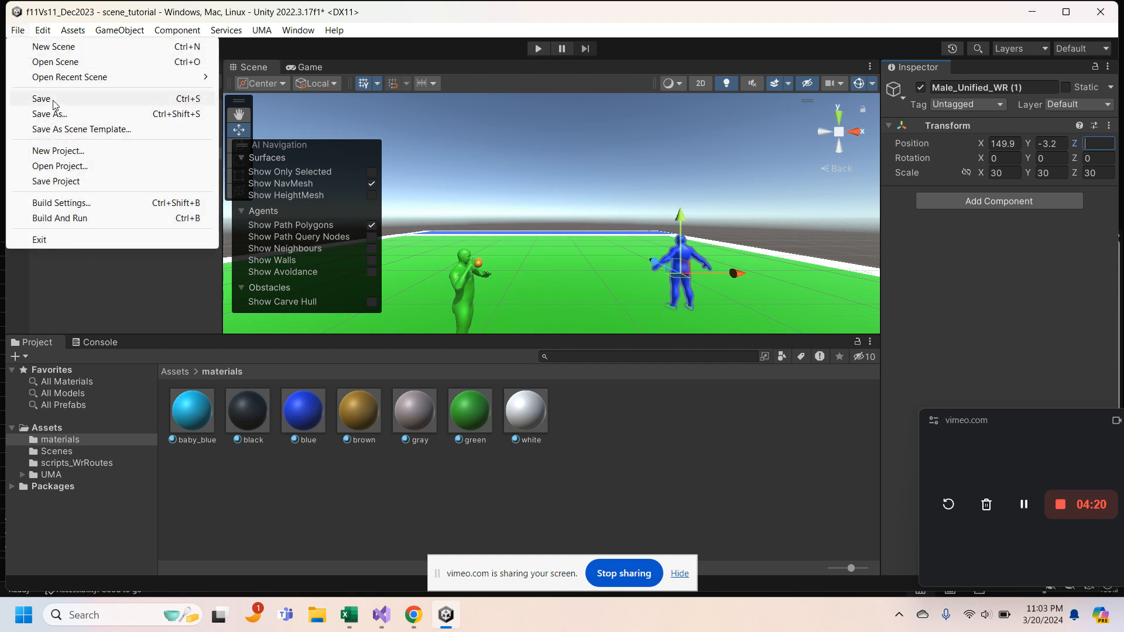
left_click(47, 98)
left_click(19, 32)
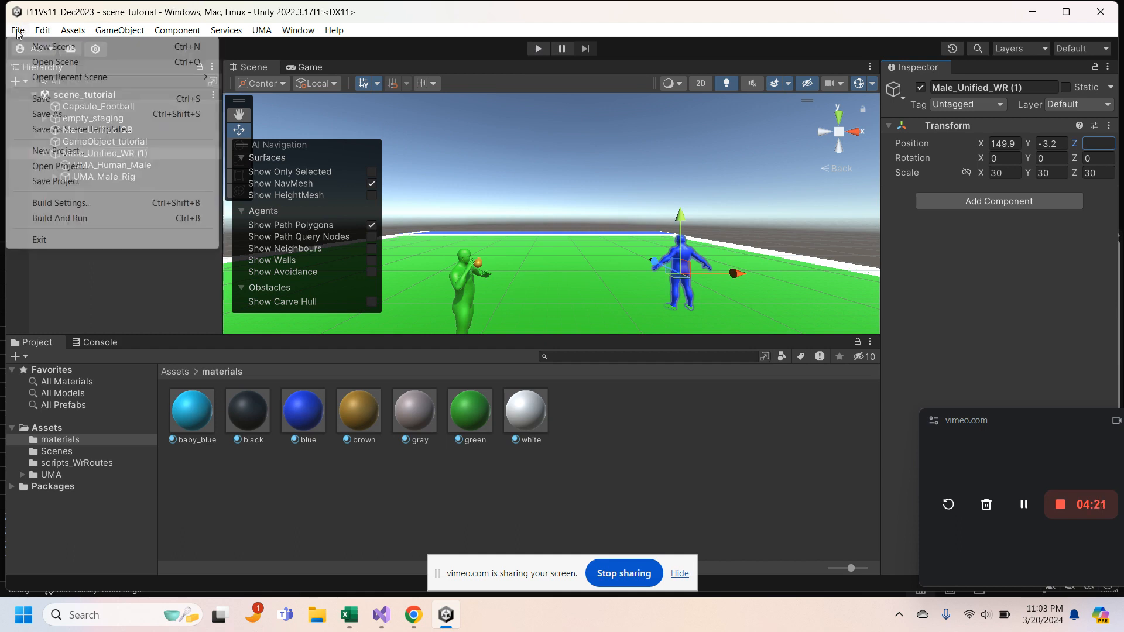
left_click(55, 181)
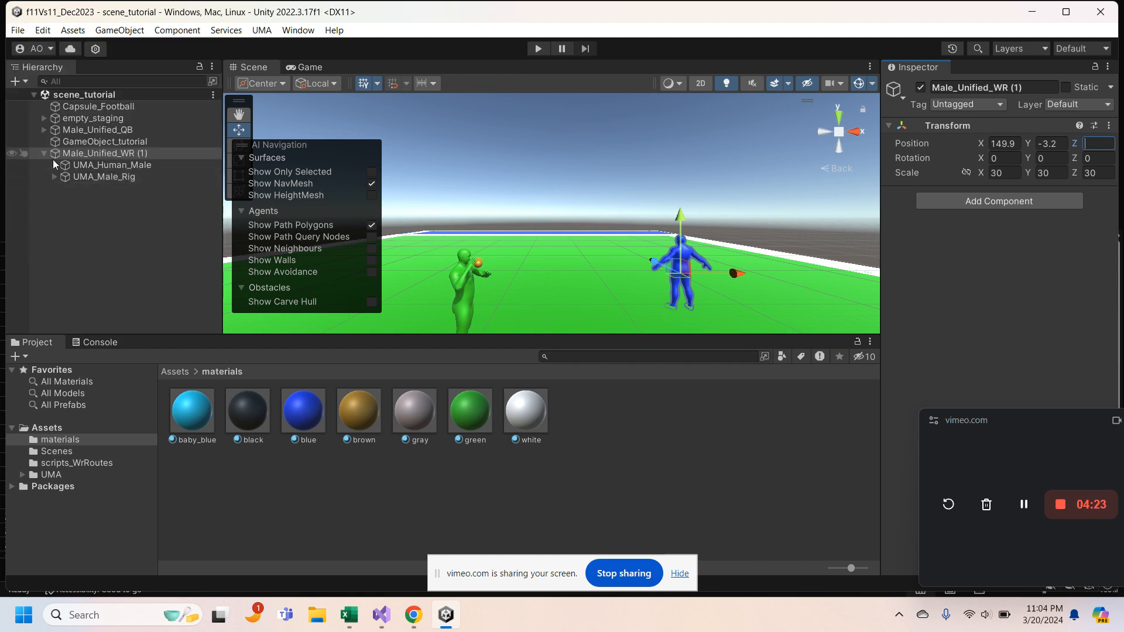
left_click(536, 52)
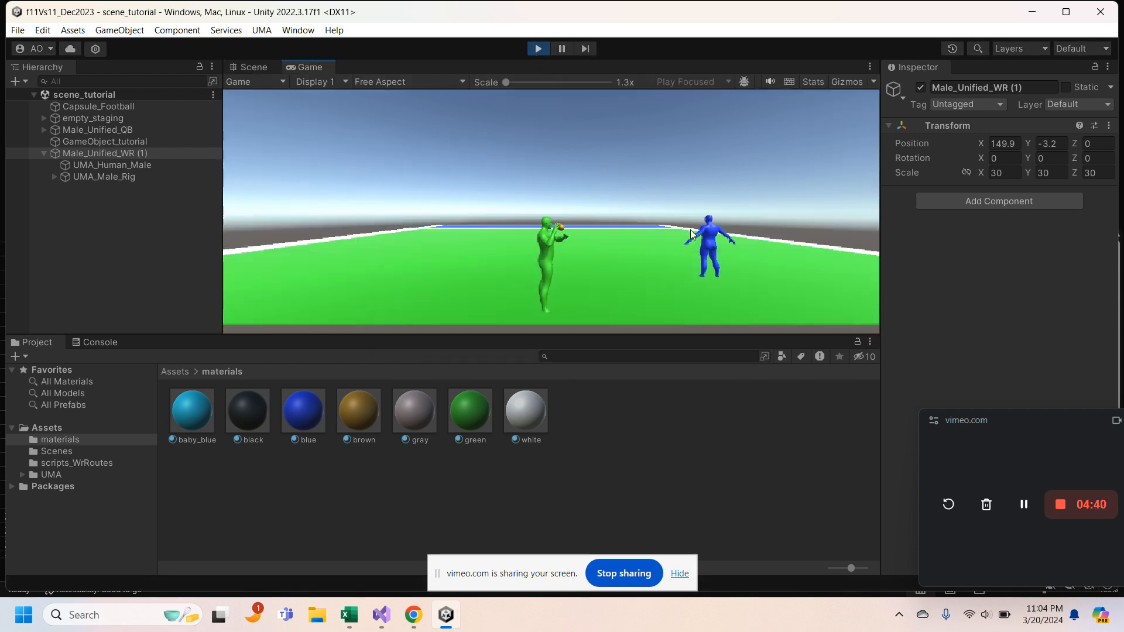
left_click(537, 49)
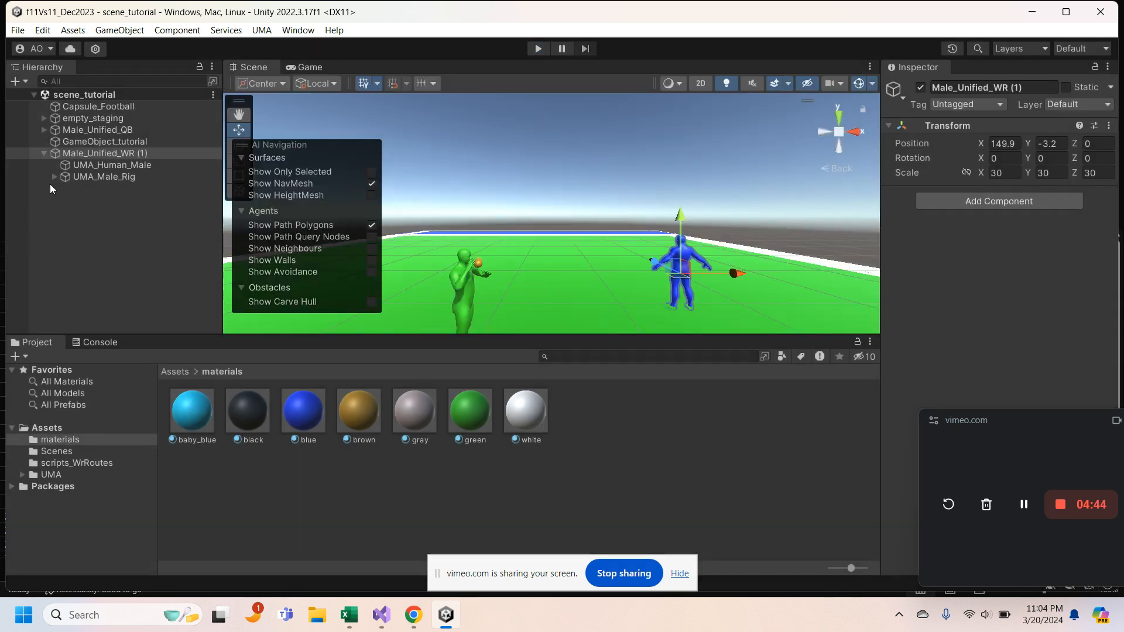
Make the Male_Unified_WR (1) object a child of the GameObject_tutorial object.
left_click(44, 153)
left_click_drag(85, 153, 91, 142)
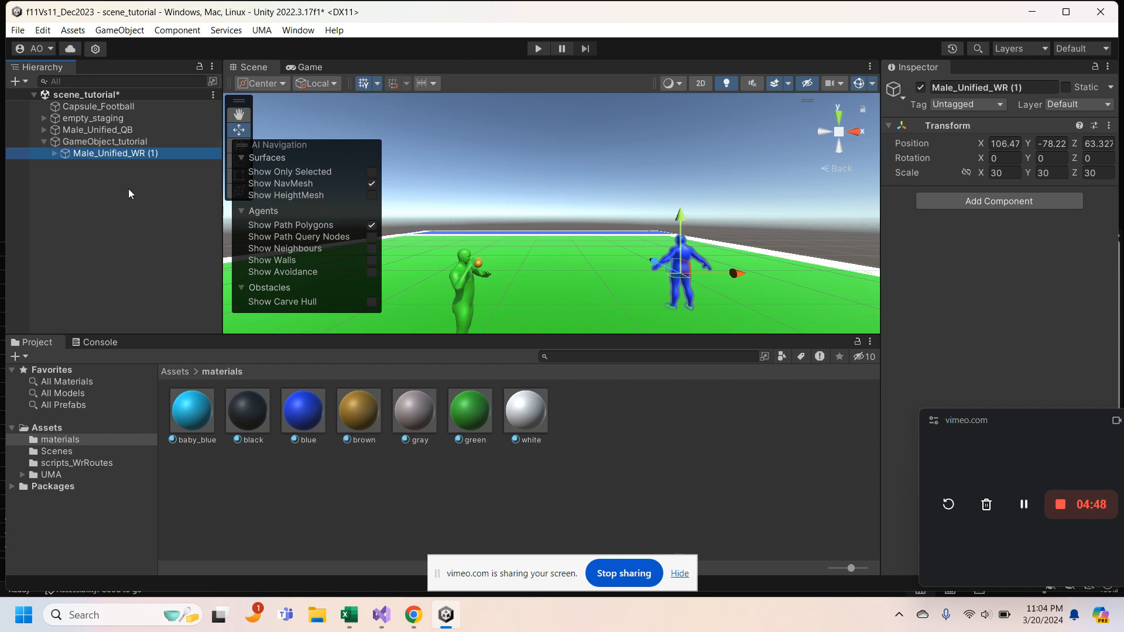
Save the scene and the project, and test-run the scene with the newly parented receiver before stopping it.
left_click(17, 30)
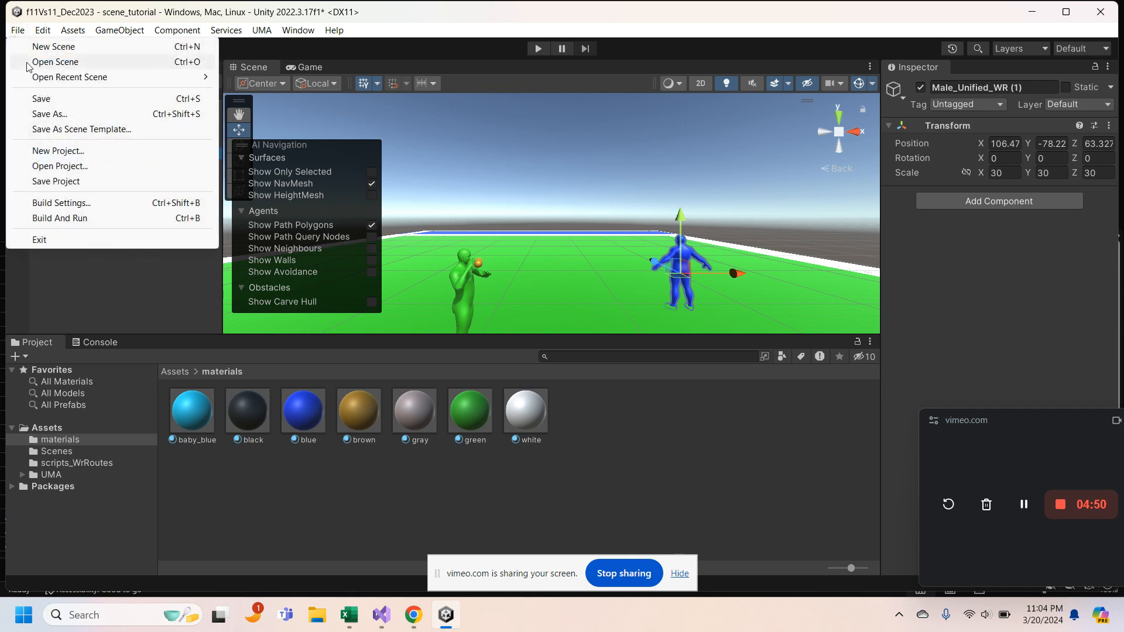
left_click(42, 99)
left_click(18, 31)
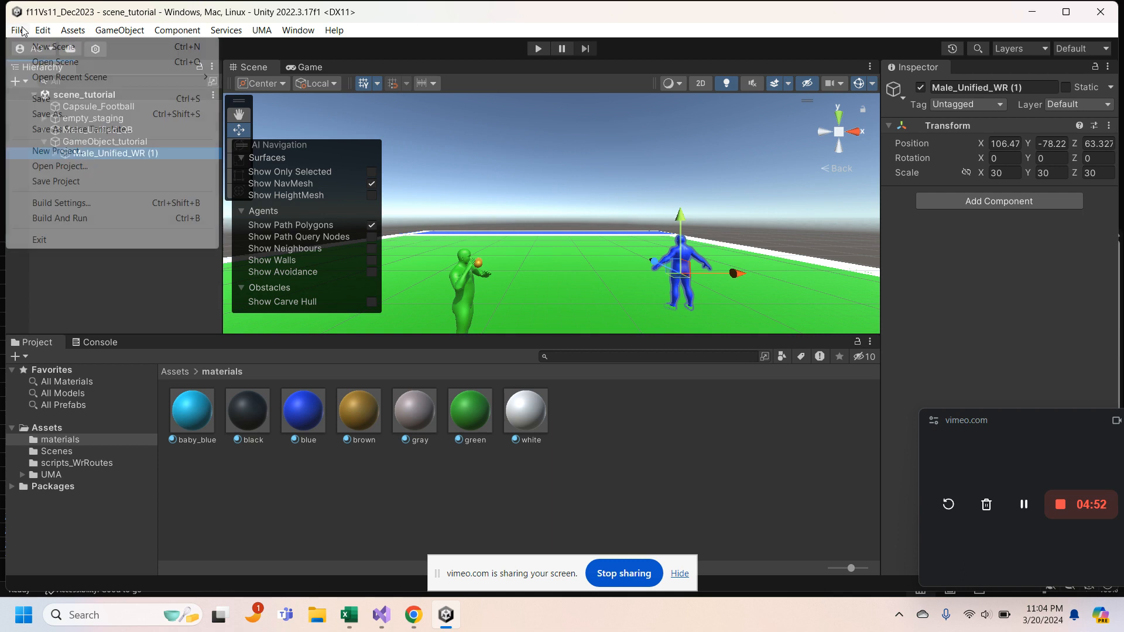
left_click(59, 182)
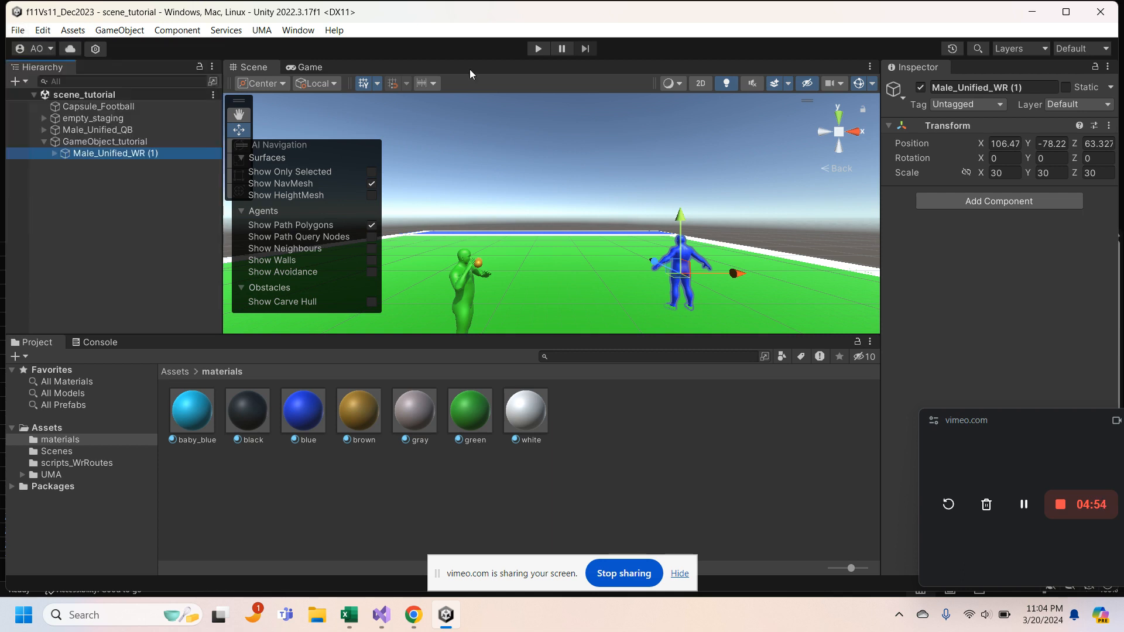
left_click(536, 49)
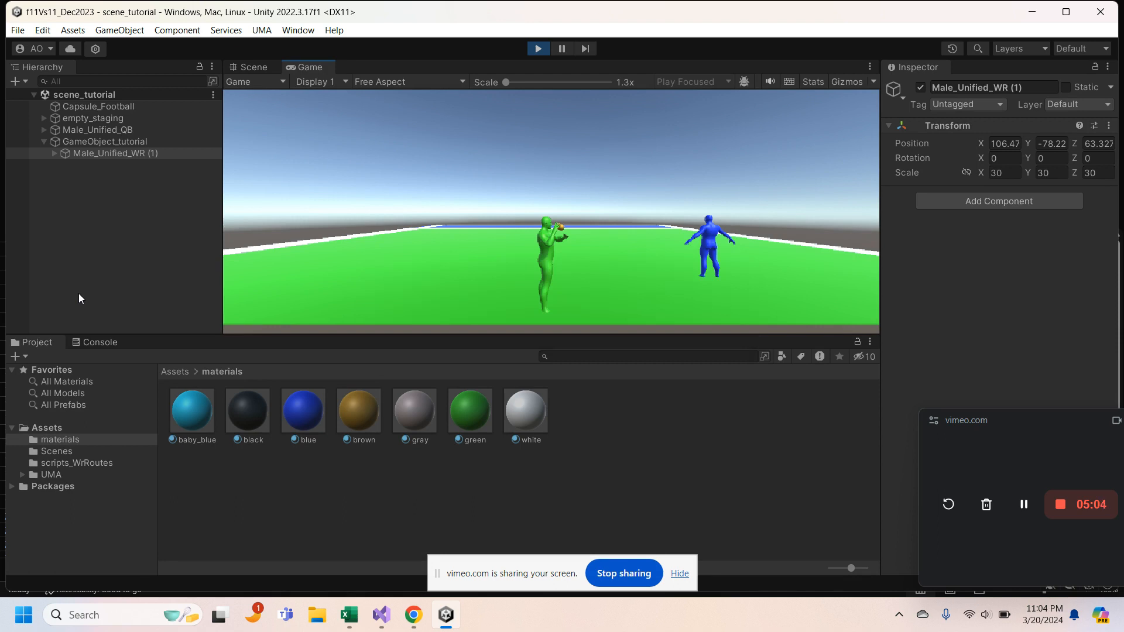
left_click(548, 49)
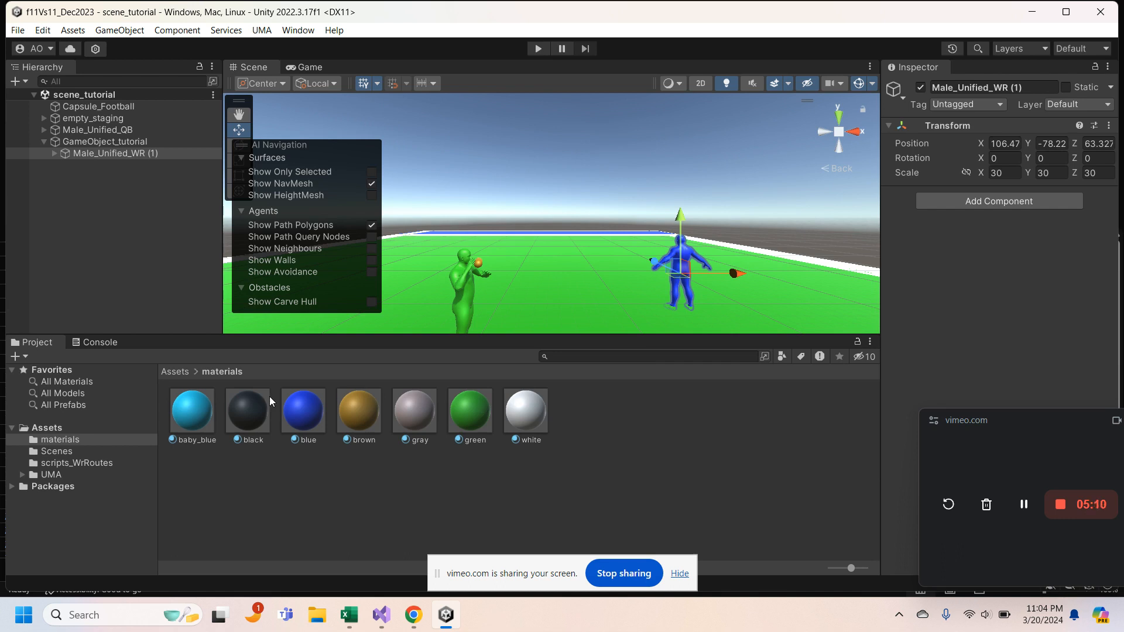
Create a new C# script named script_tutorial in the scripts_WrRoutes folder.
left_click(45, 426)
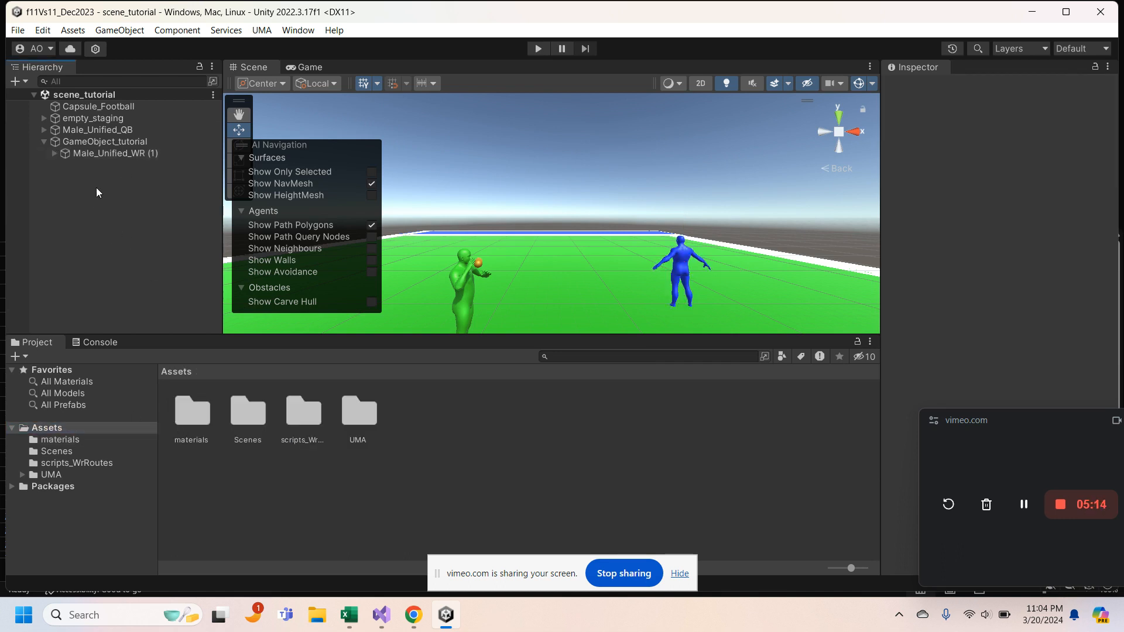
left_click(107, 142)
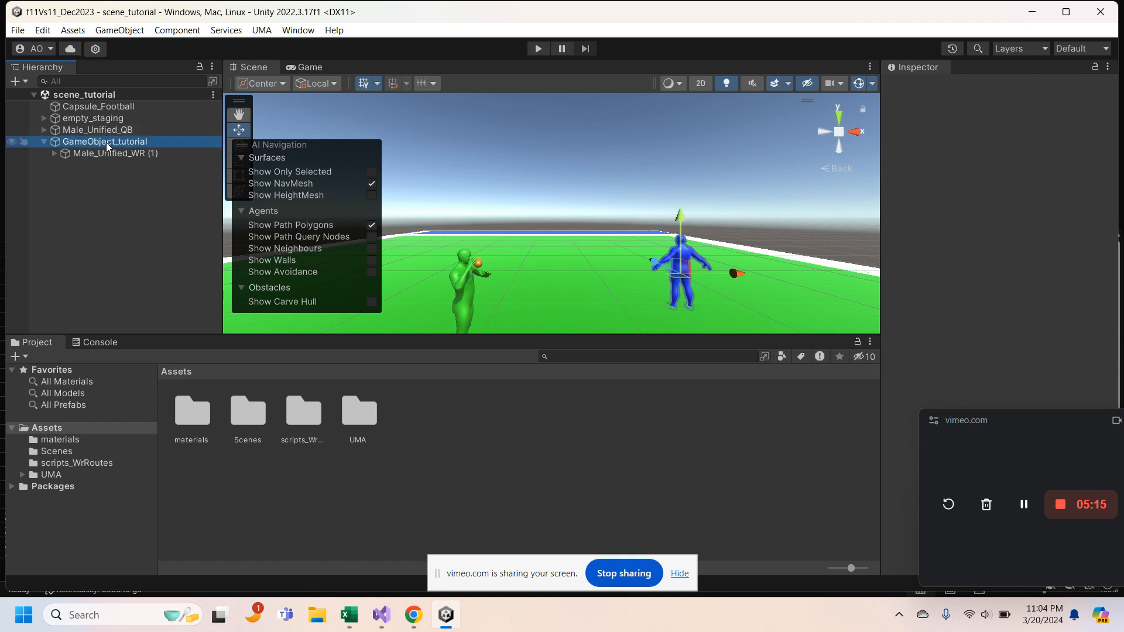
left_click(130, 240)
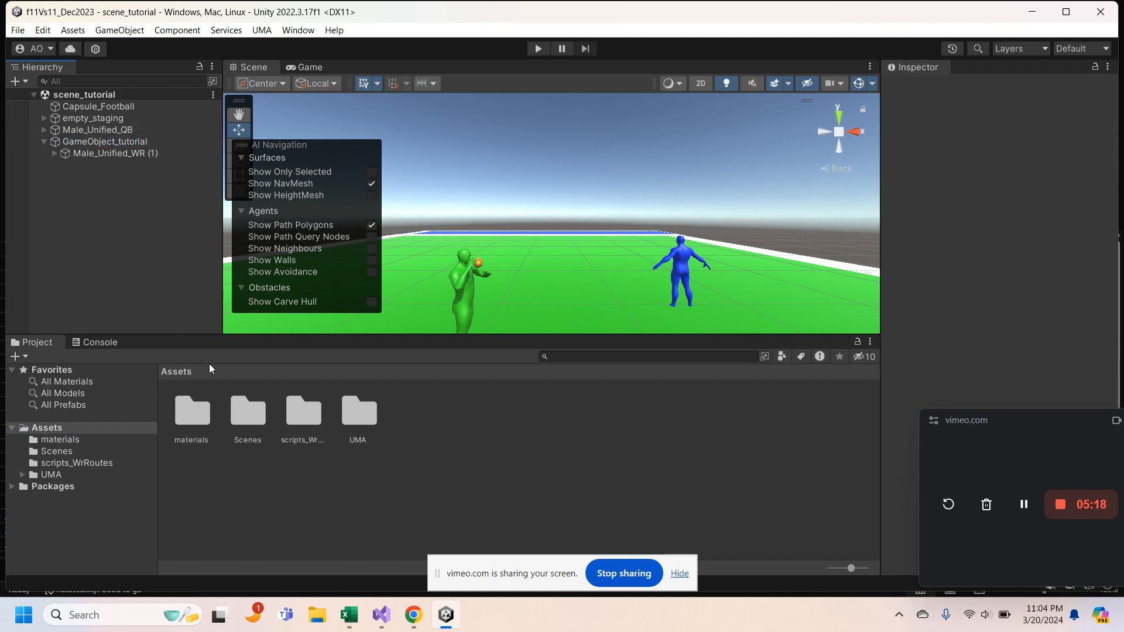
left_click(98, 462)
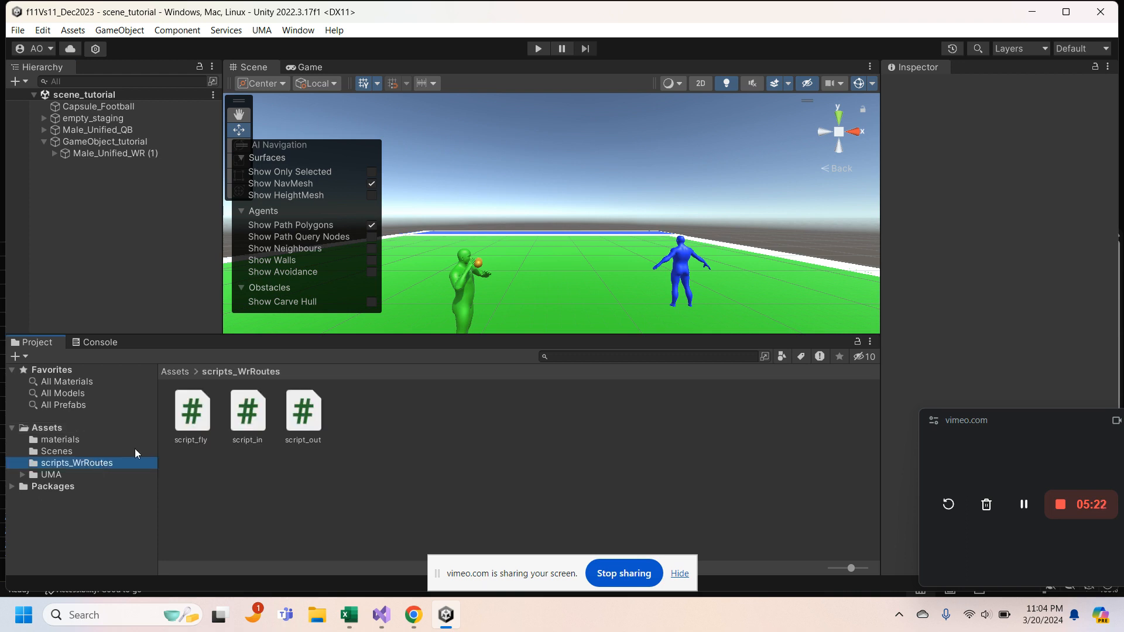
left_click(273, 410)
left_click(313, 409)
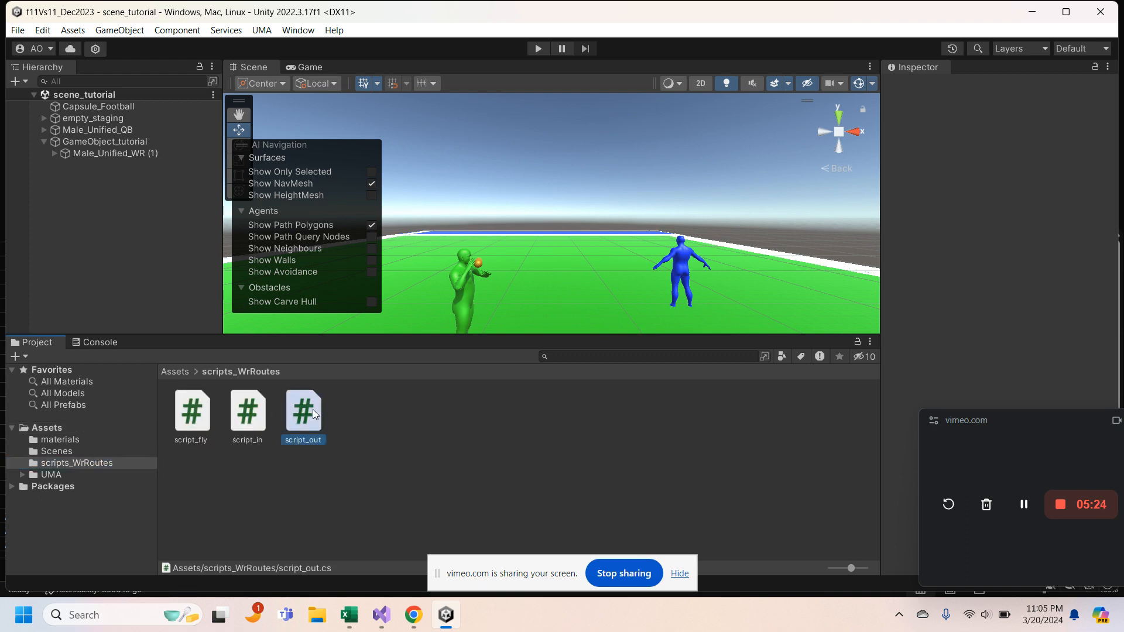
left_click(394, 414)
right_click(394, 415)
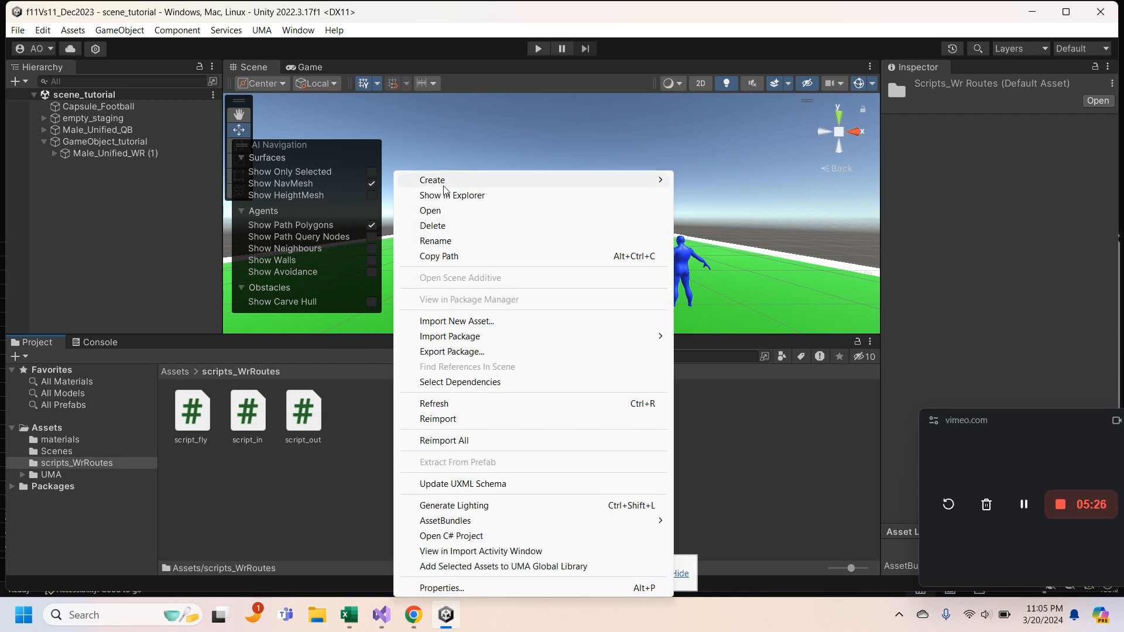
mouse_move(646, 173)
left_click(745, 71)
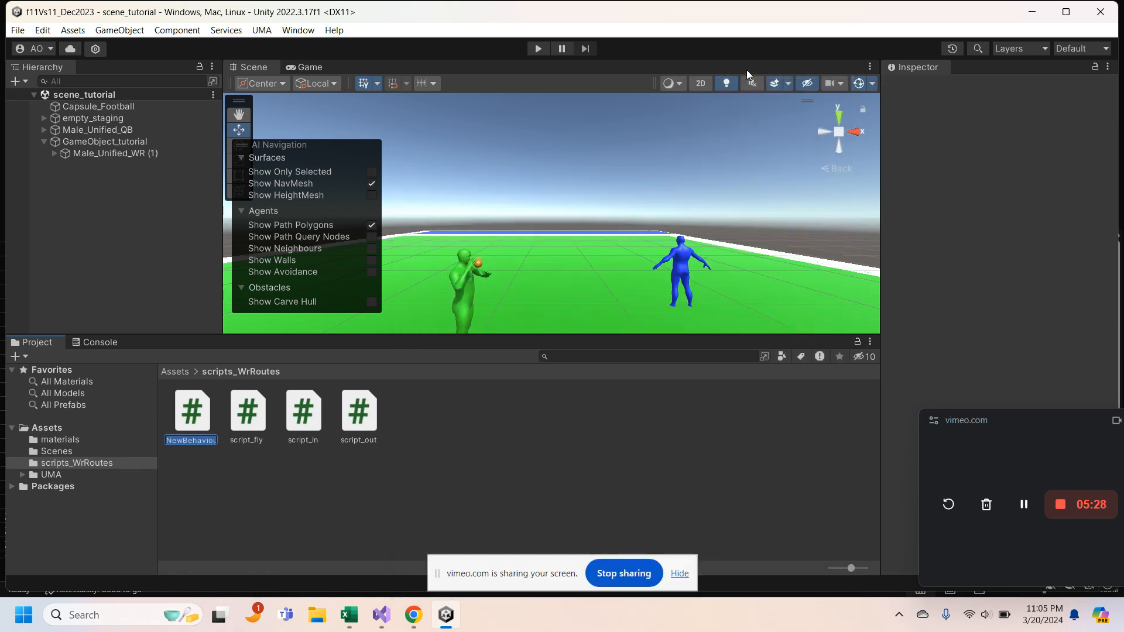
type("script_tutorial")
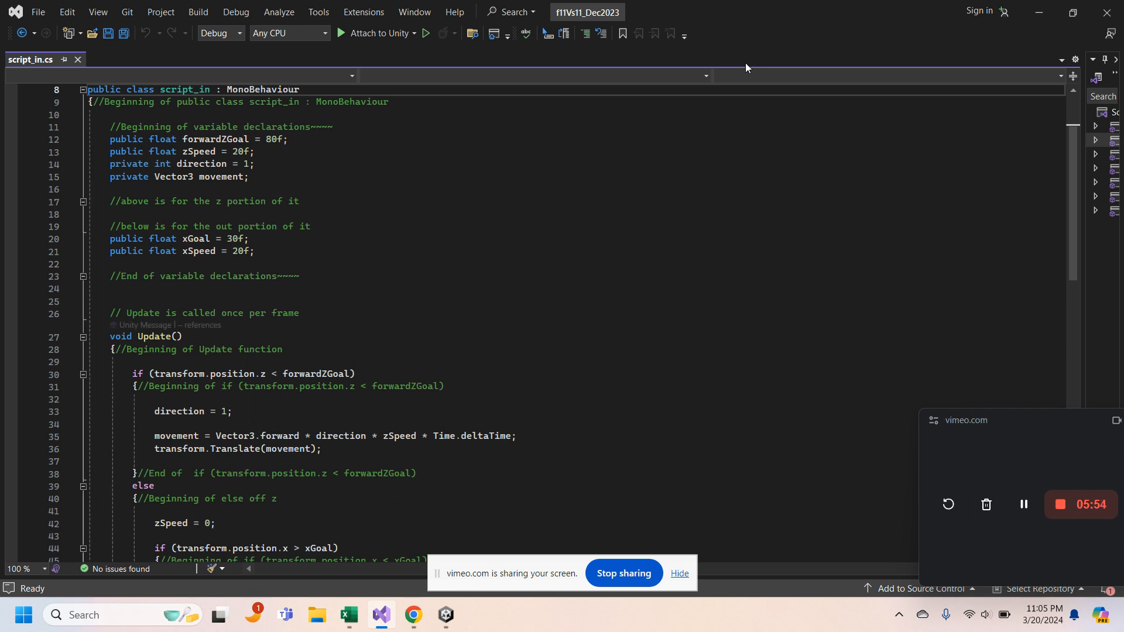
Examine the variable declarations and the start of the Update function in script_in.cs, and return to Unity.
key("Down")
key("Down")
key("Down")
key("Down")
key("Down")
key("Down")
key("Down")
key("Down")
key("Down")
key("Down")
key("Down")
key("Down")
key("Down")
key("Down")
key("Down")
key("Down")
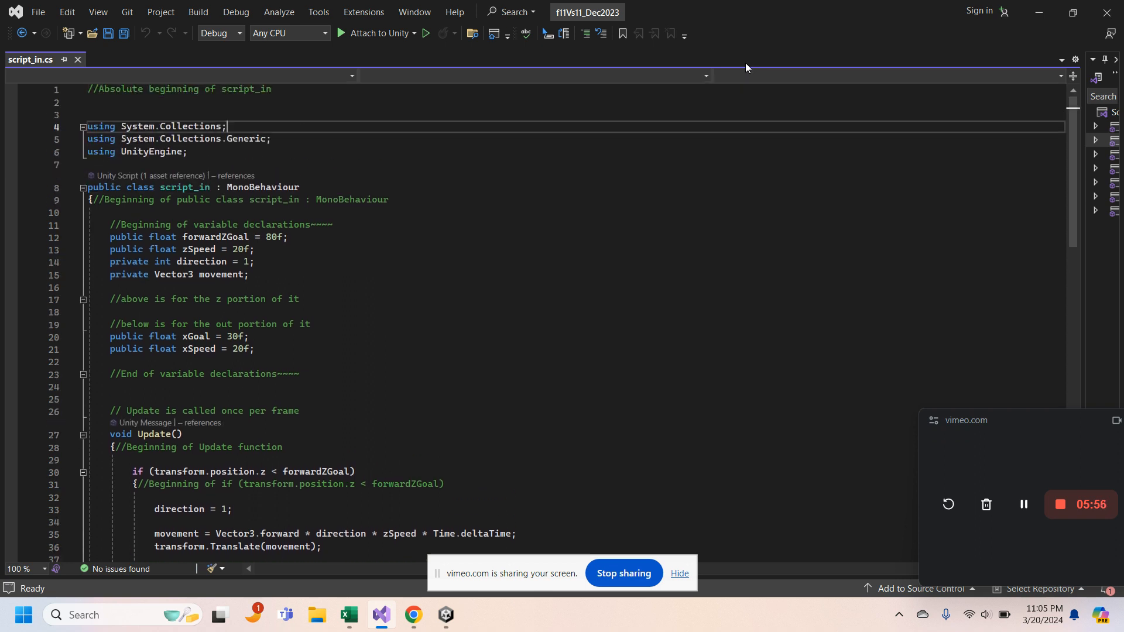
key("Down")
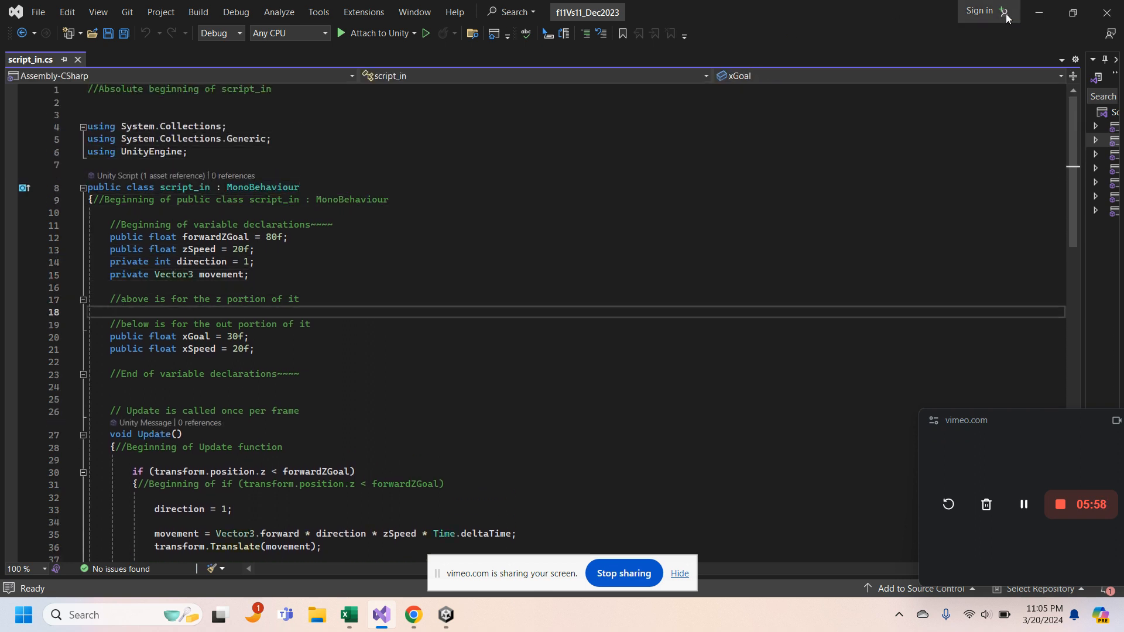
left_click(1028, 14)
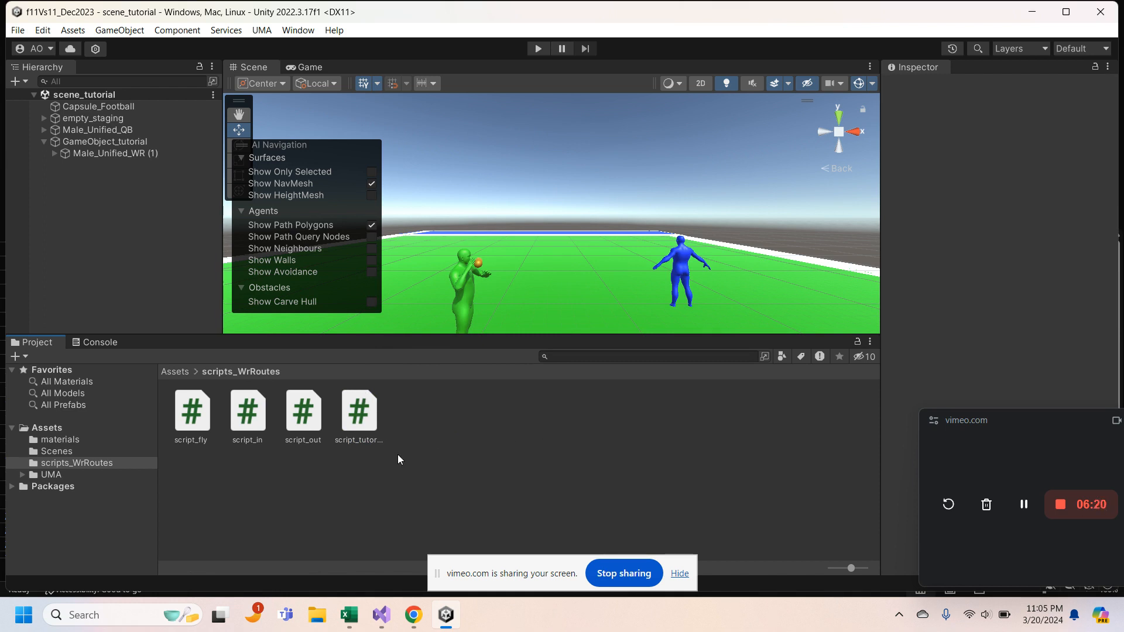
Open the script_tutorial script from the scripts_WrRoutes folder in Visual Studio for editing.
left_click(381, 619)
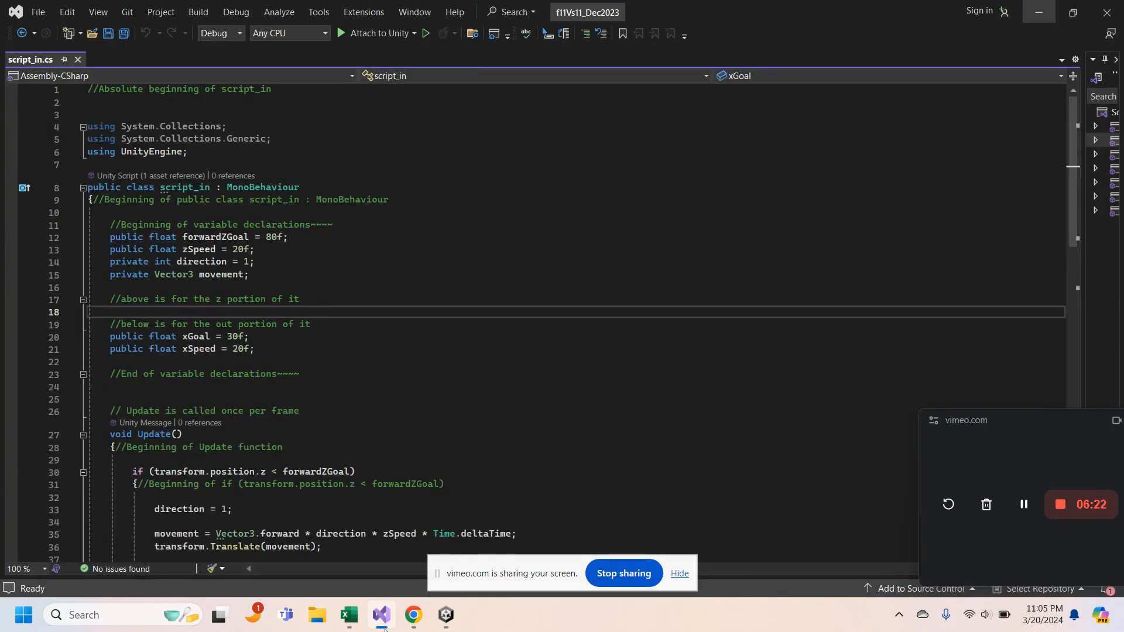
left_click(383, 625)
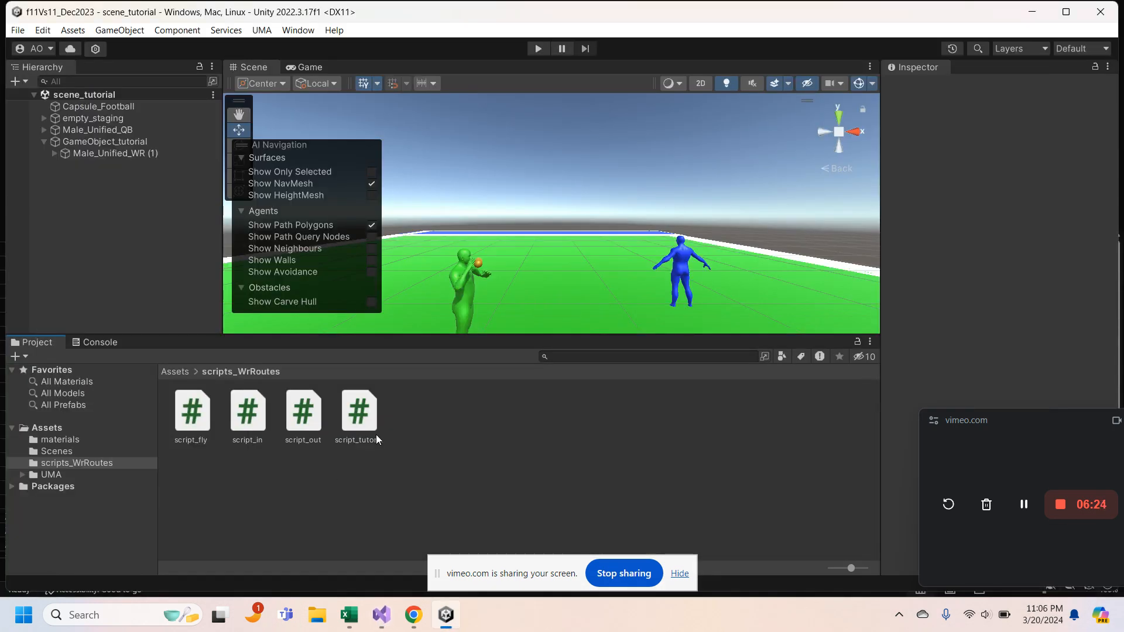
left_click(360, 418)
double_click(359, 413)
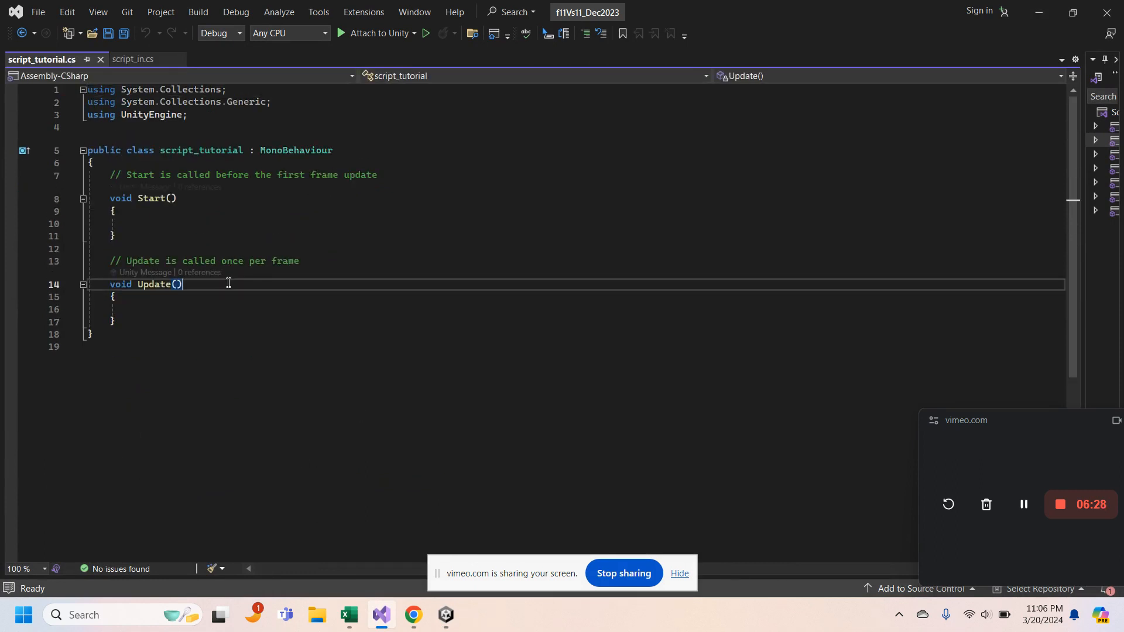
Insert two blank lines after the Update function and two after the class's opening brace in script_tutorial.cs.
left_click(155, 310)
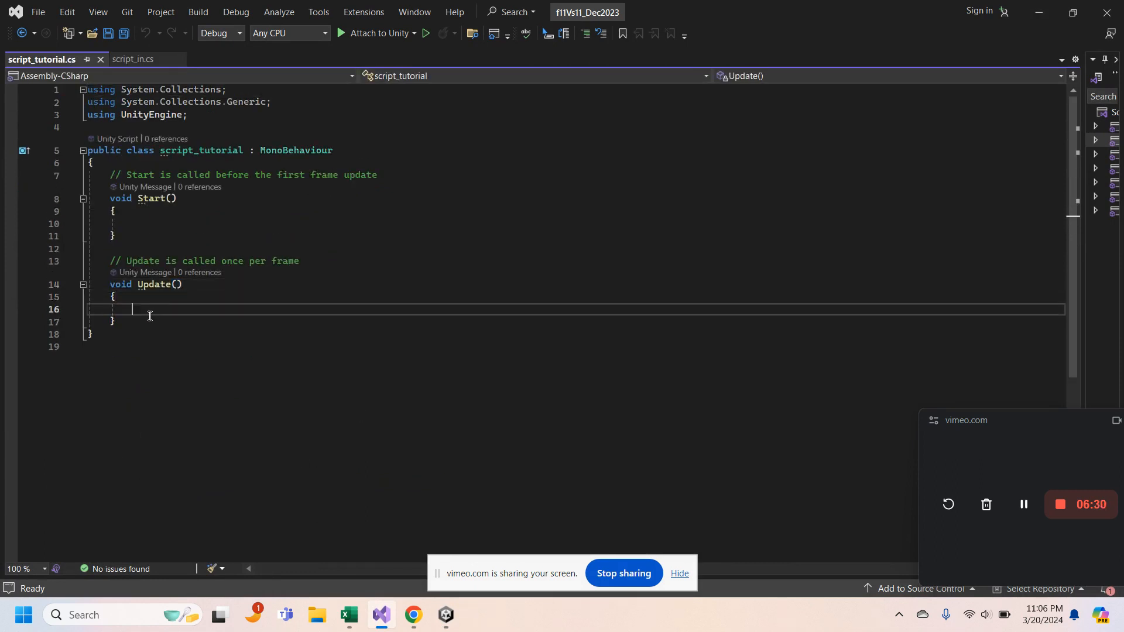
left_click(144, 317)
key("Return")
key("Return")
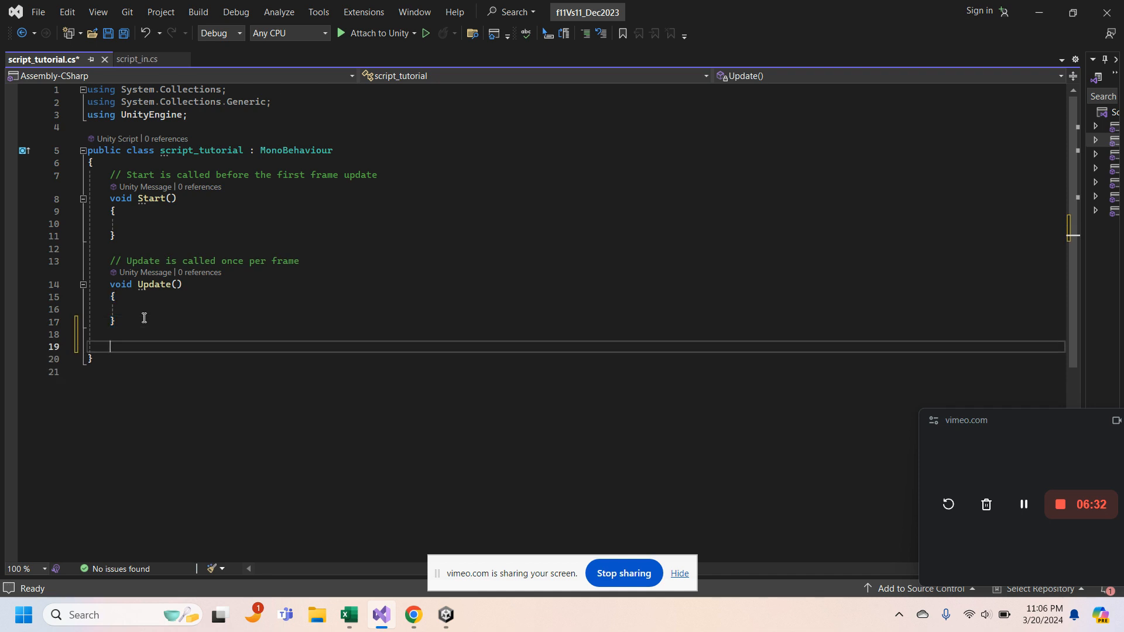
left_click(179, 166)
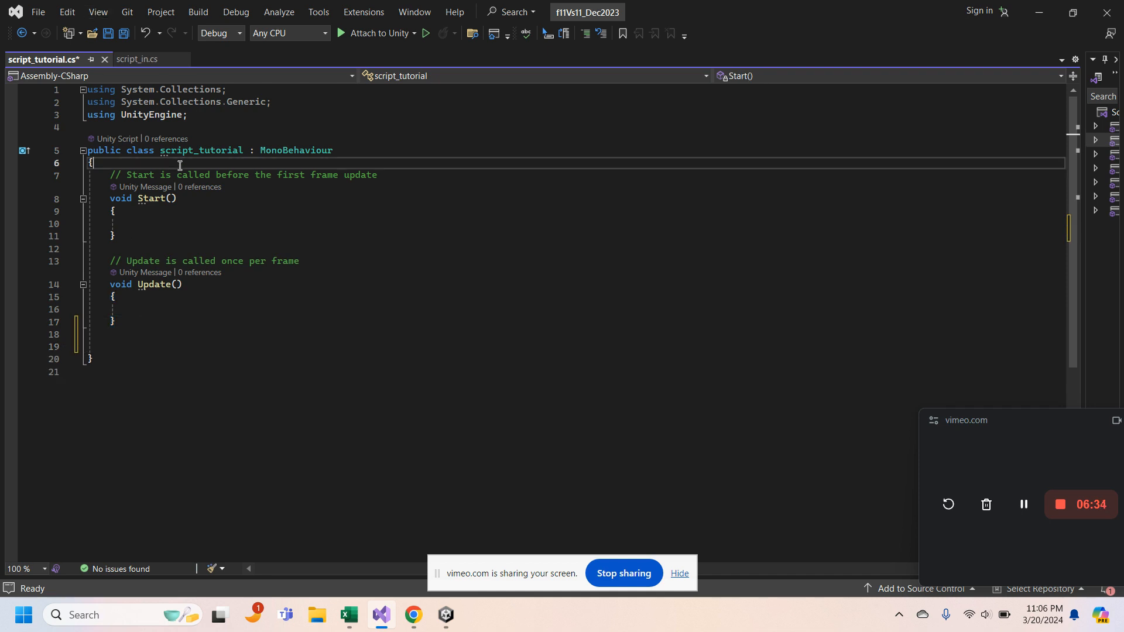
key("Return")
key("Return")
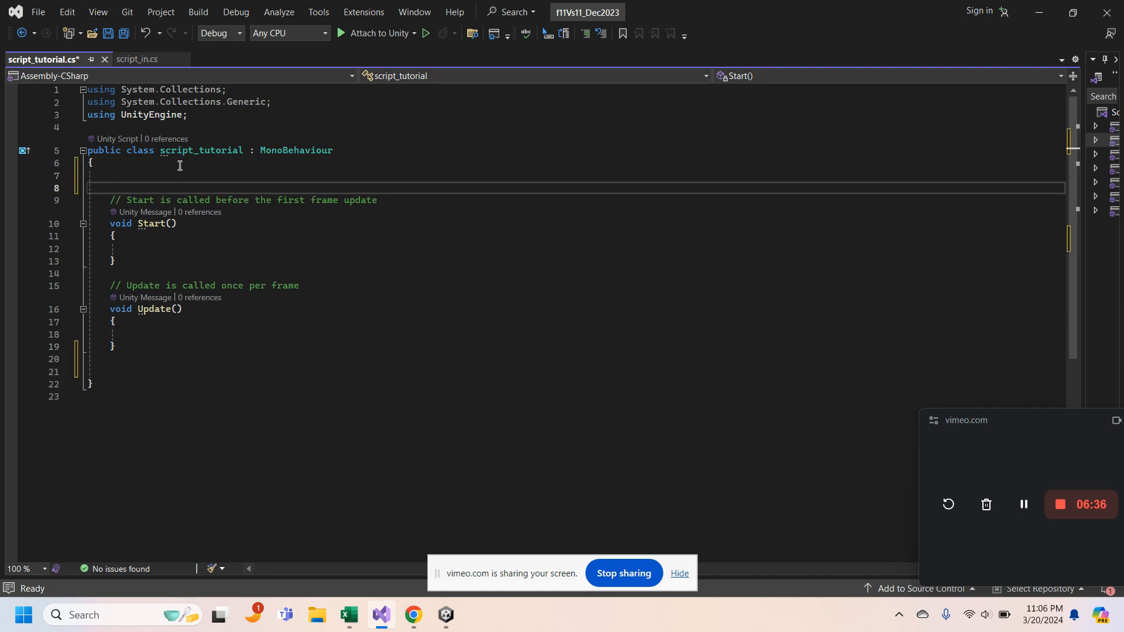
Switch to the script_in.cs code as a reference for script_tutorial.
left_click(249, 128)
left_click(135, 59)
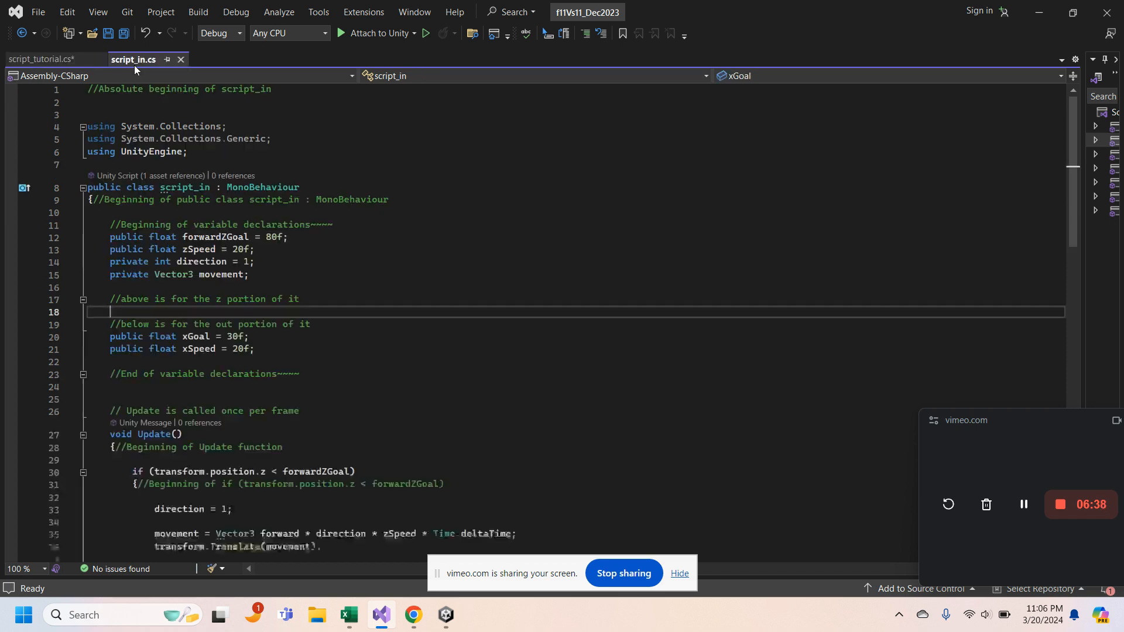